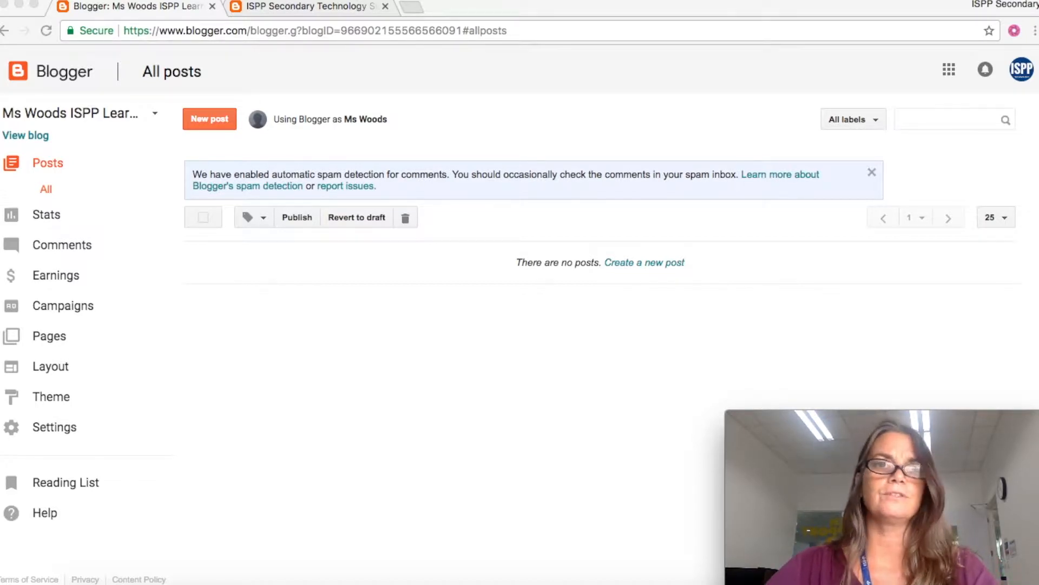
On the ISPP Secondary Technology blog page, copy the subject list from Individuals and Societies to Drama in the Step 3 notes.
left_click(303, 7)
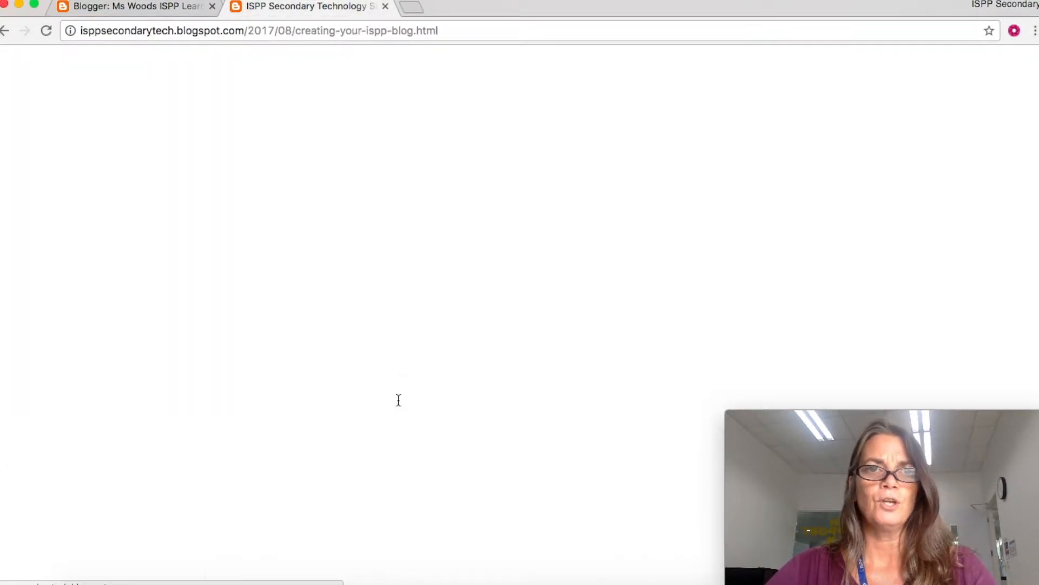
scroll(434, 390, "down", 15)
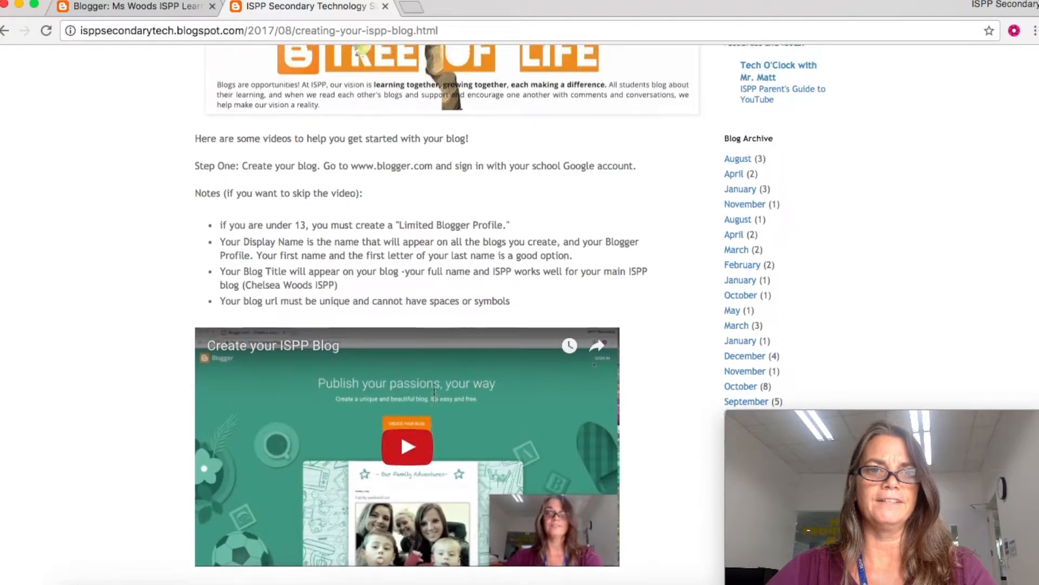
scroll(434, 389, "down", 2)
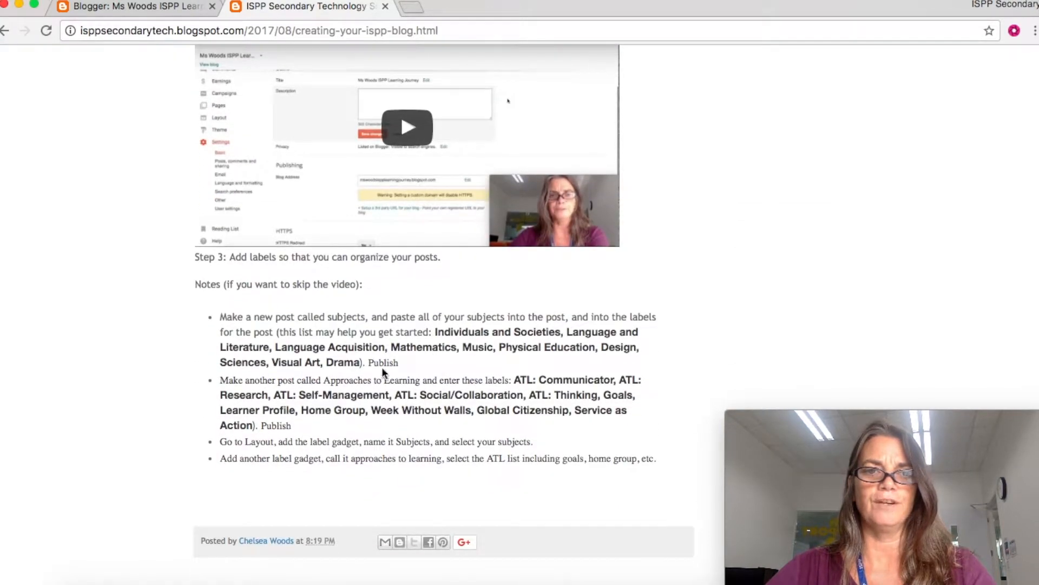
left_click_drag(360, 363, 434, 335)
key("super+c")
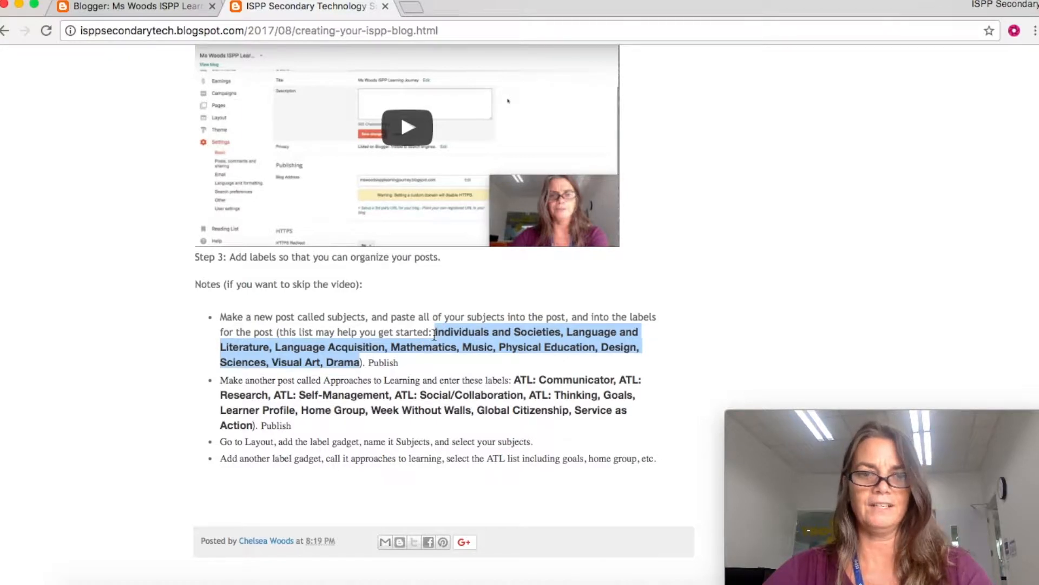
Back in Blogger, create a new post titled "Subjects".
left_click(144, 7)
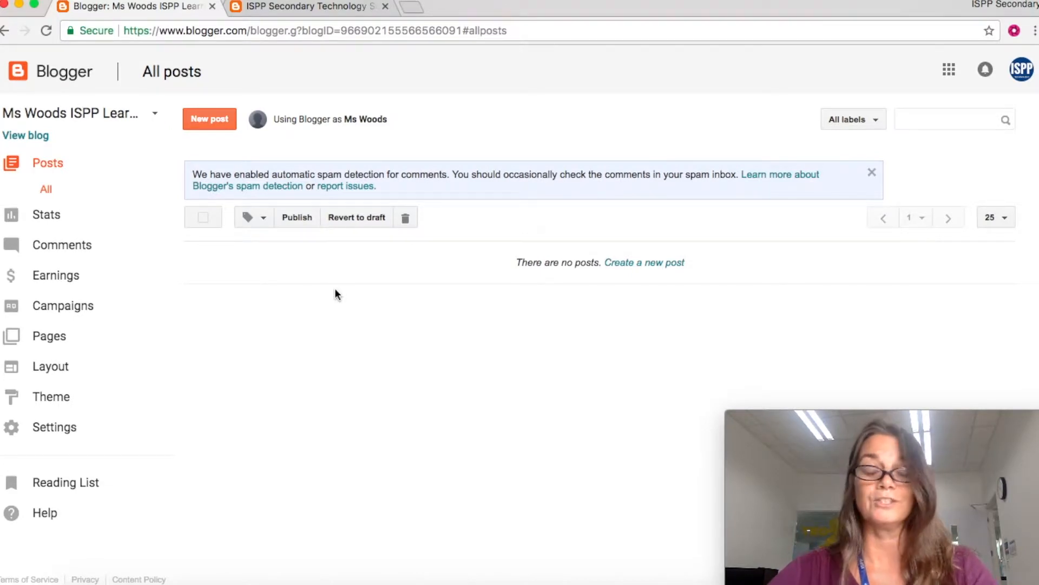
left_click(205, 119)
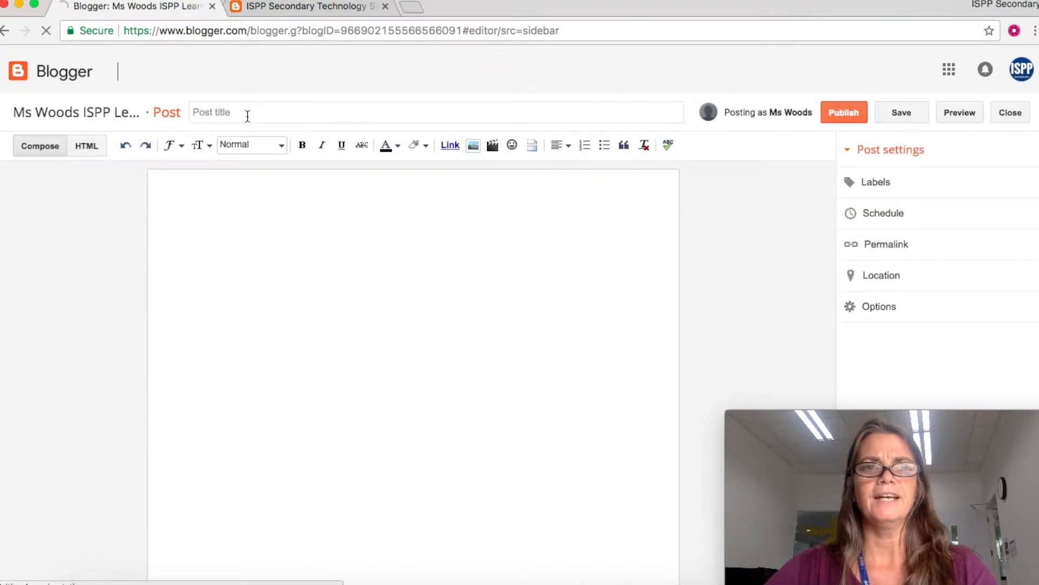
left_click(248, 113)
type("Subjects")
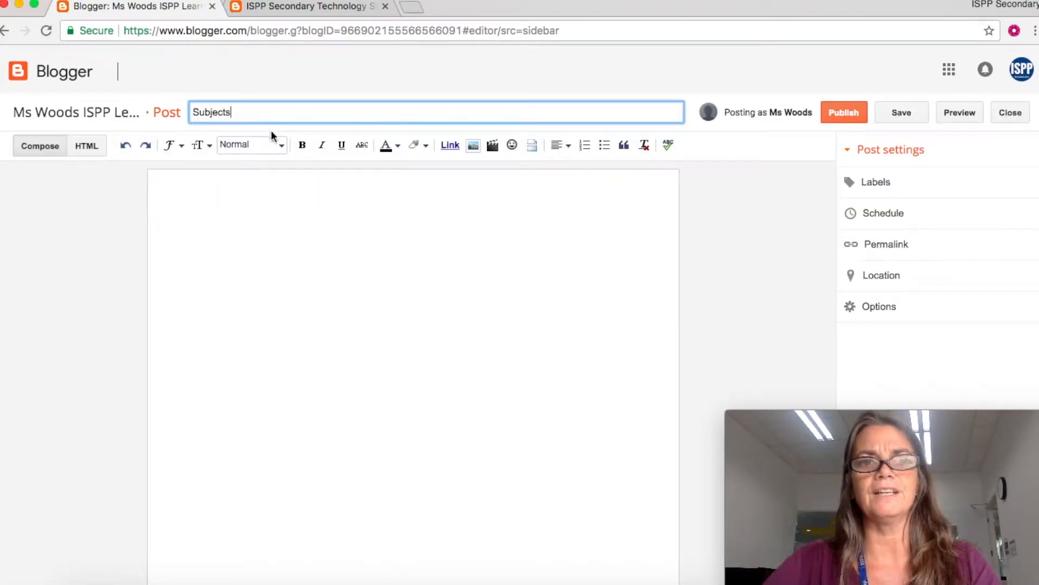
left_click(868, 180)
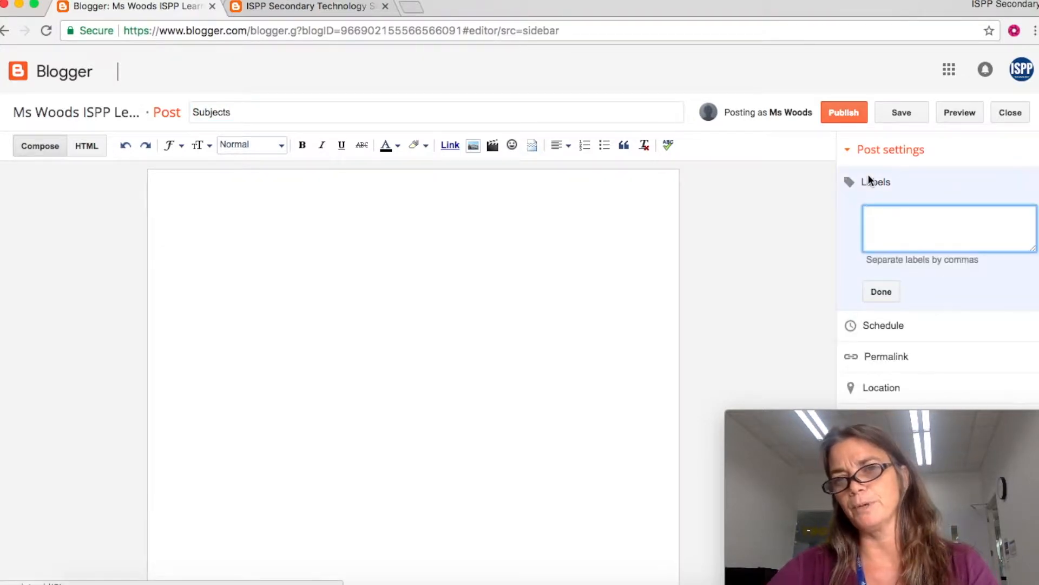
key("super+v")
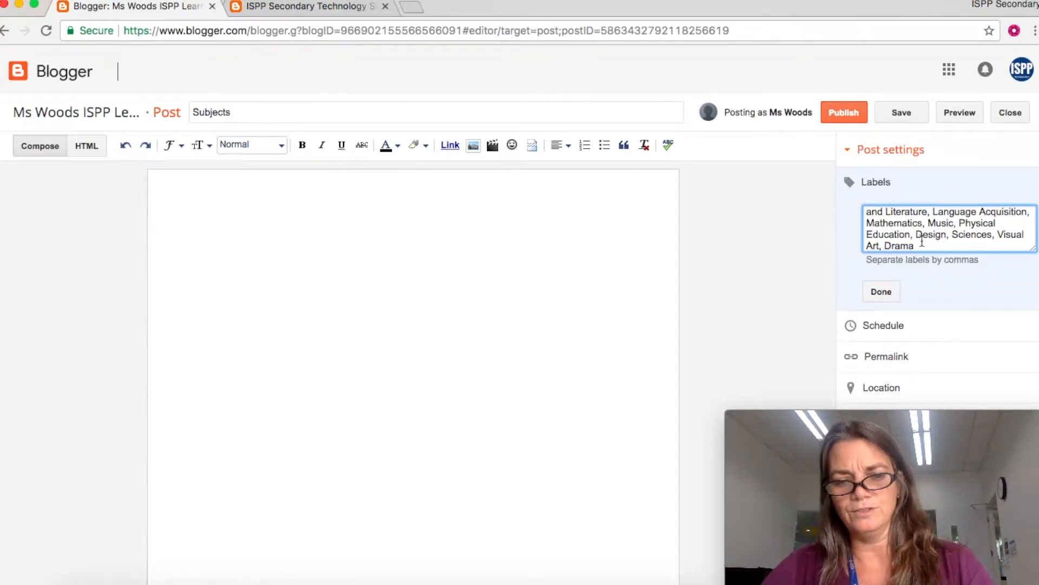
scroll(908, 220, "up", 3)
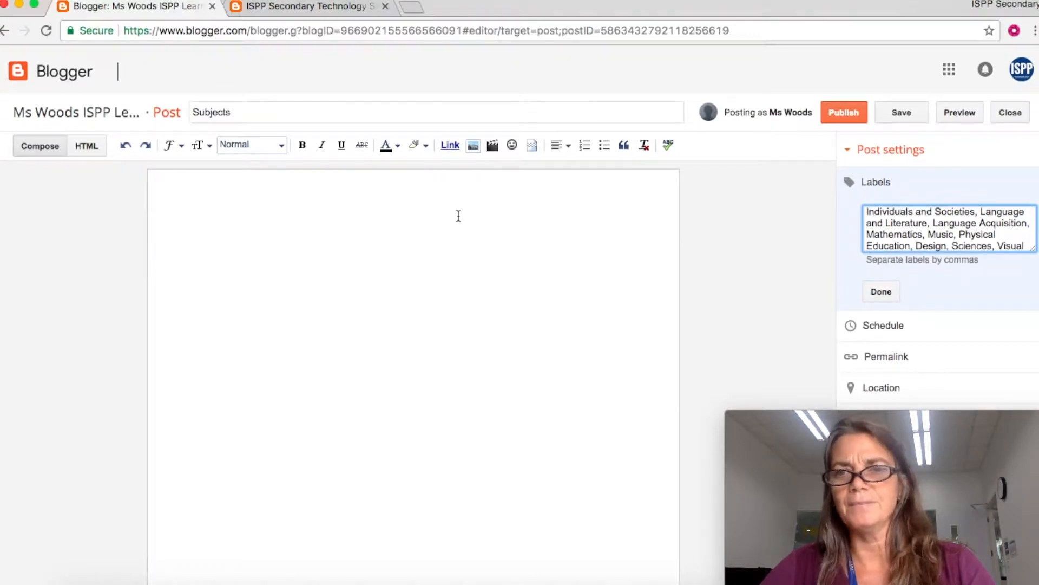
scroll(947, 222, "down", 2)
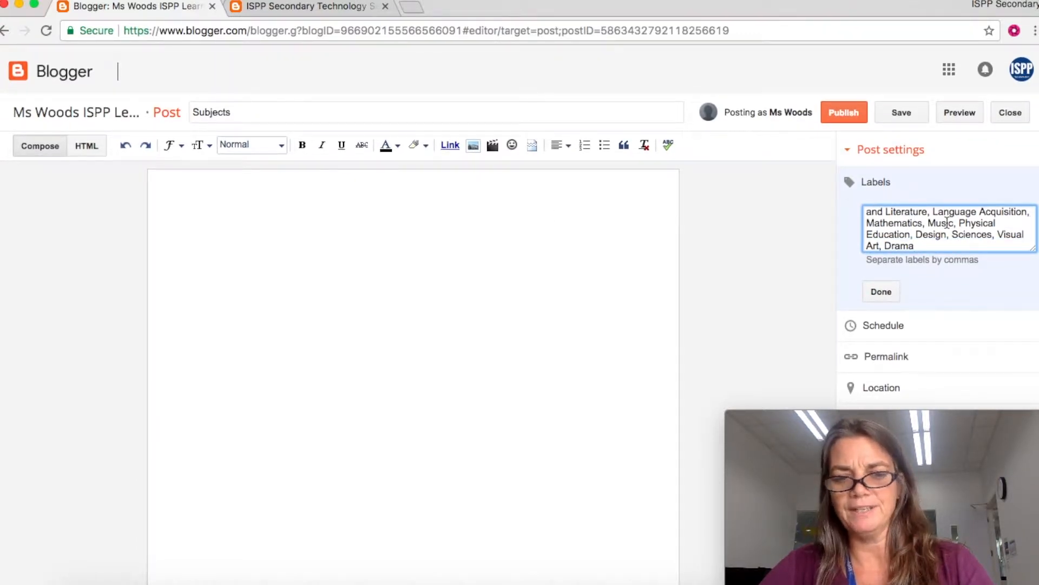
key("super+a")
key("BackSpace")
Paste the copied subjects into the post body, extending two entries to "Language and Literature: English" and "Language Acquisition: Spanish".
left_click(472, 230)
key("super+v")
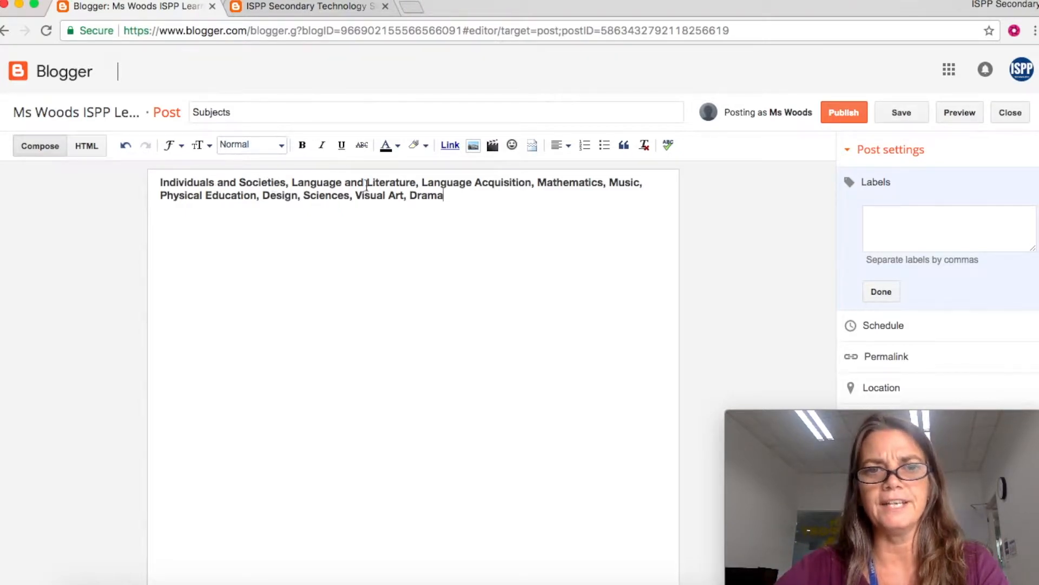
left_click(417, 181)
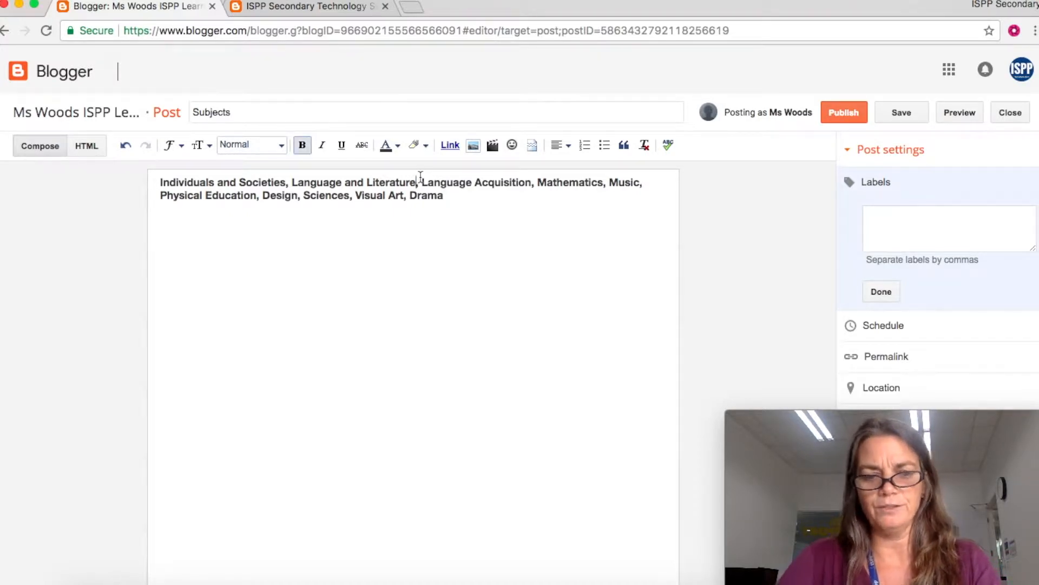
type(", ")
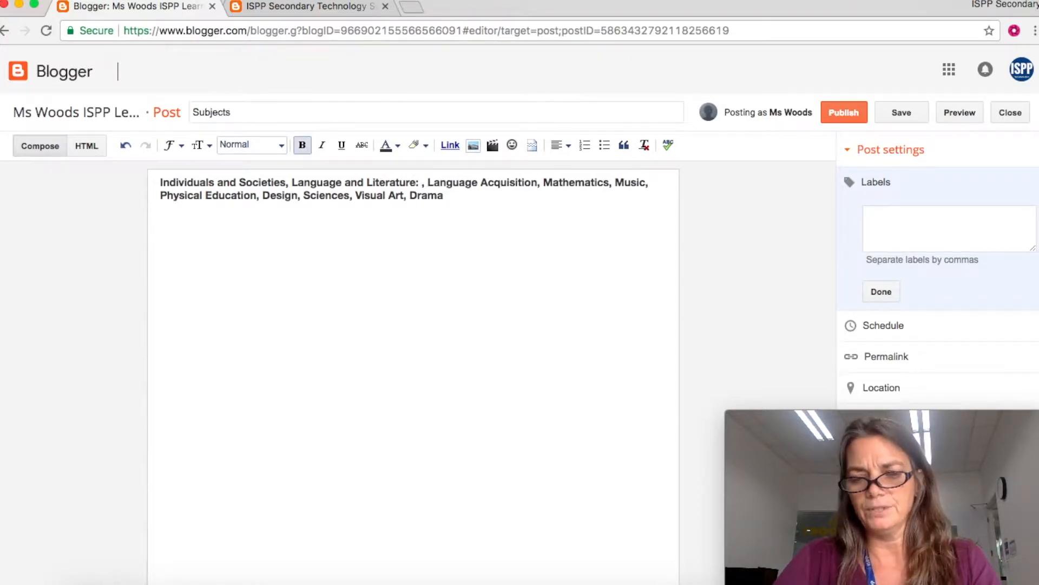
type("English")
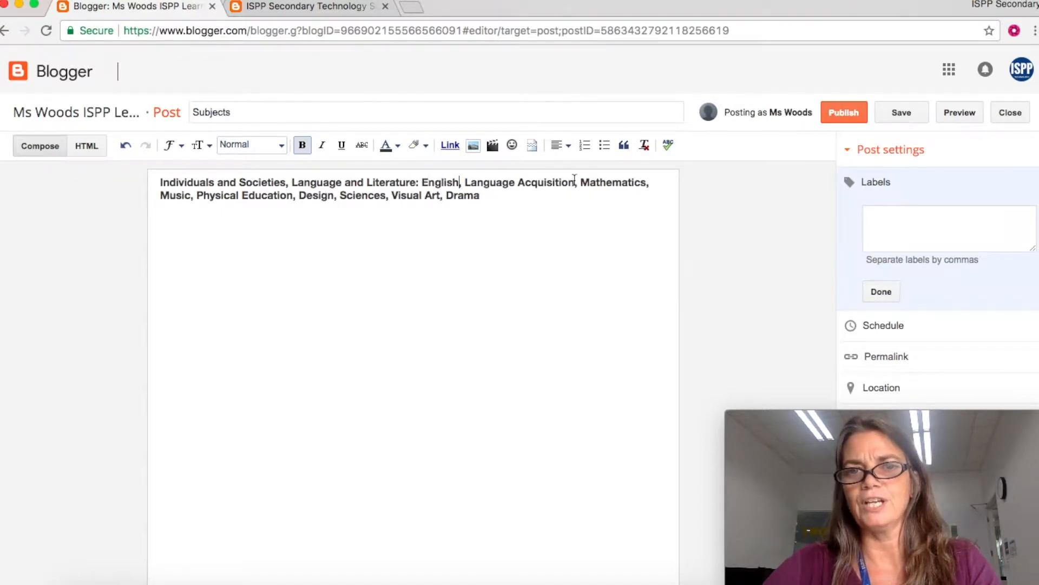
left_click(575, 183)
type(": ")
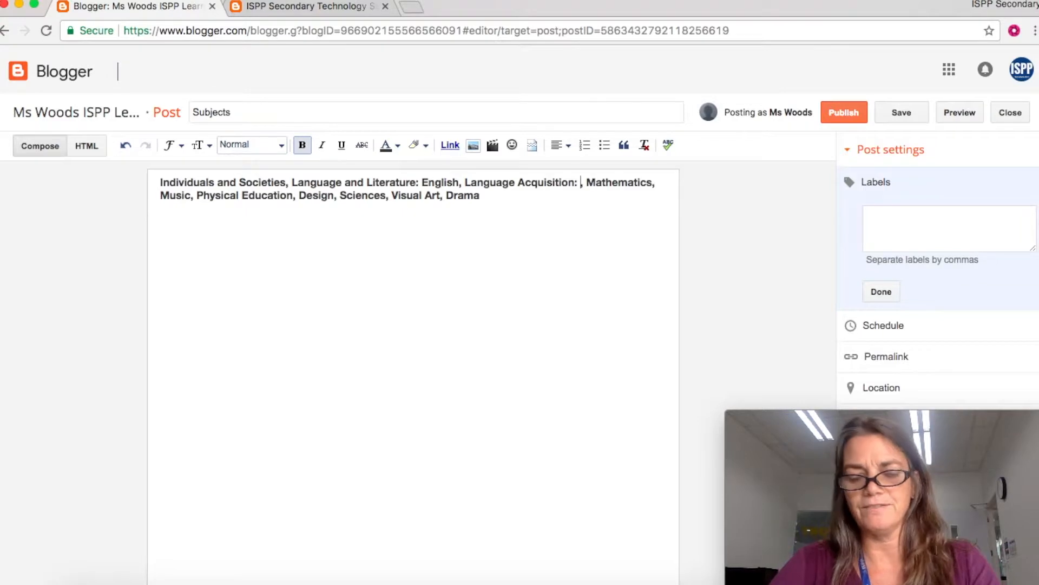
type("Spanish")
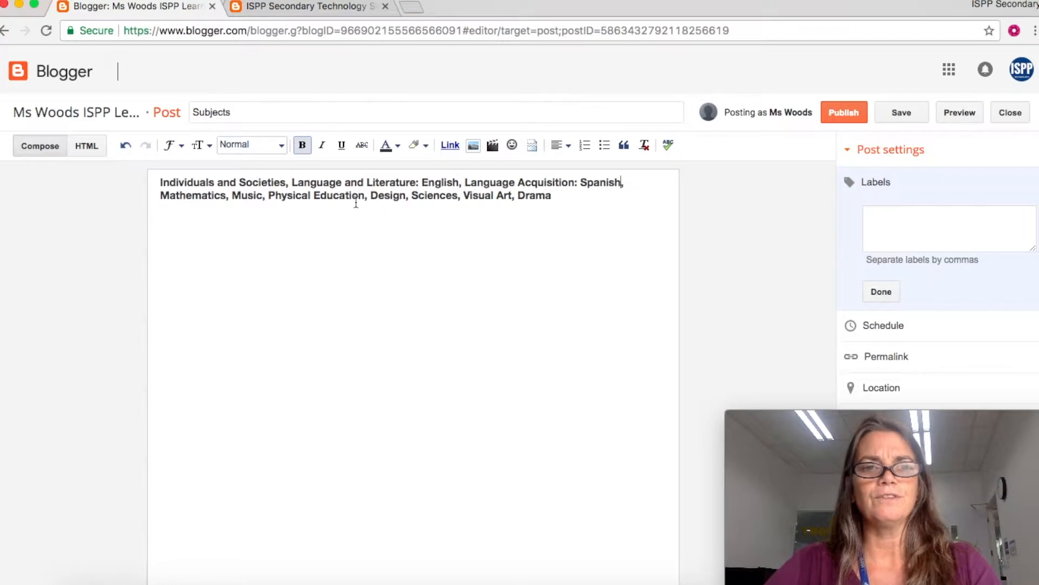
Copy the whole edited subject list from the post body into the post's labels and publish the post.
left_click_drag(563, 197, 145, 182)
key("super+c")
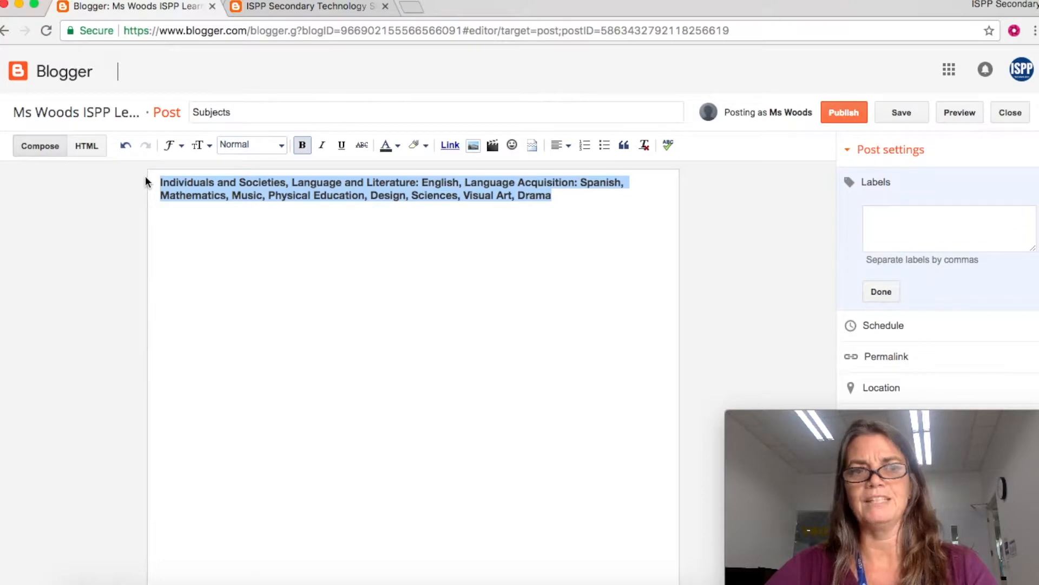
left_click(875, 211)
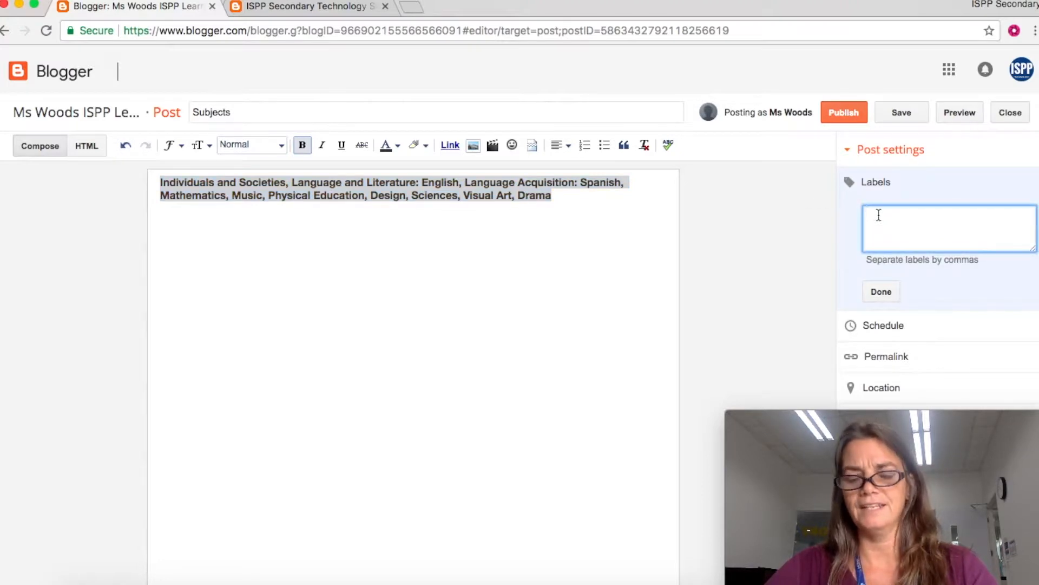
key("super+v")
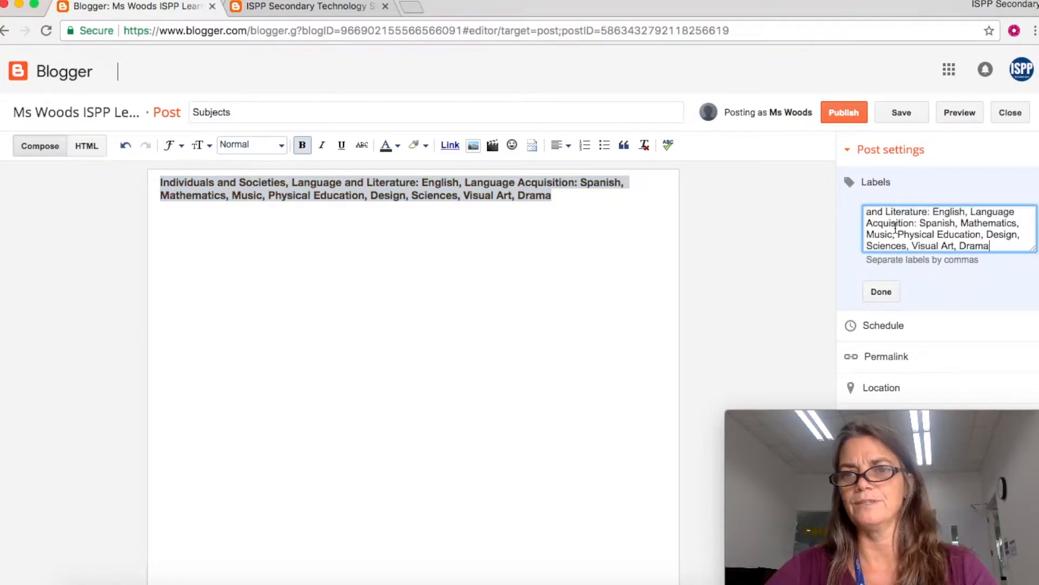
scroll(895, 227, "up", 2)
scroll(894, 238, "down", 2)
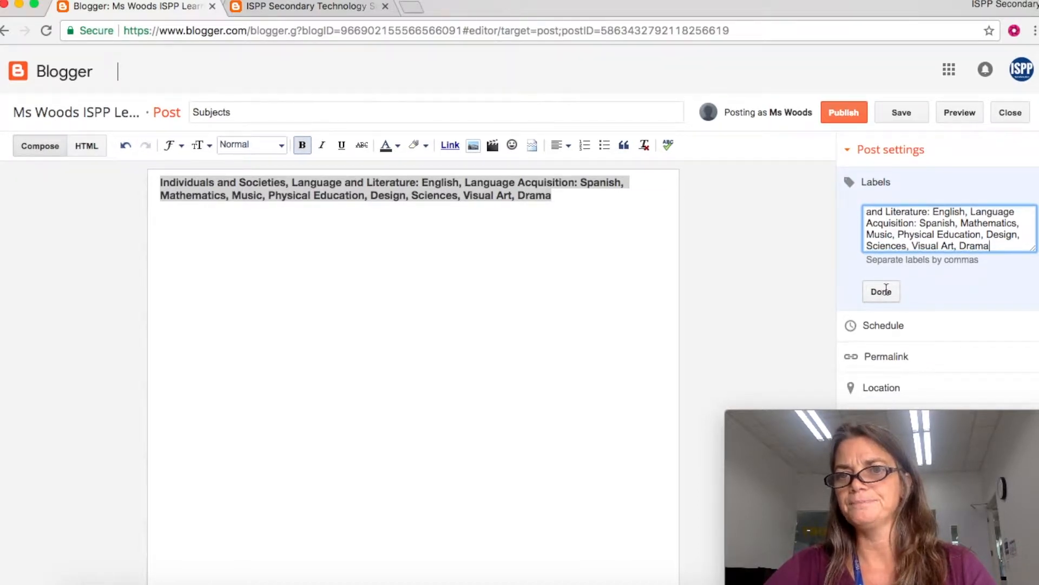
left_click(881, 291)
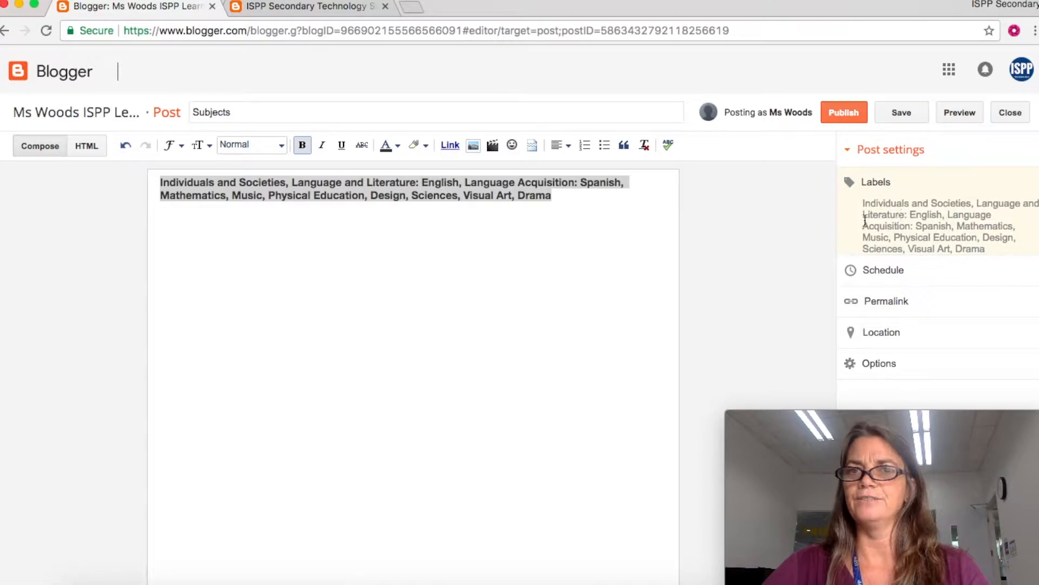
left_click(672, 200)
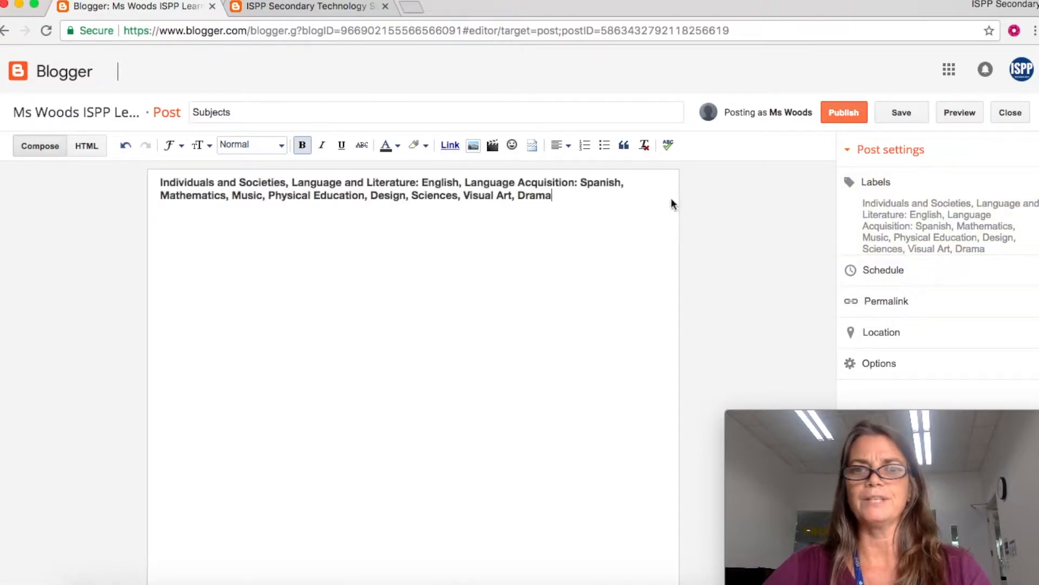
left_click(845, 112)
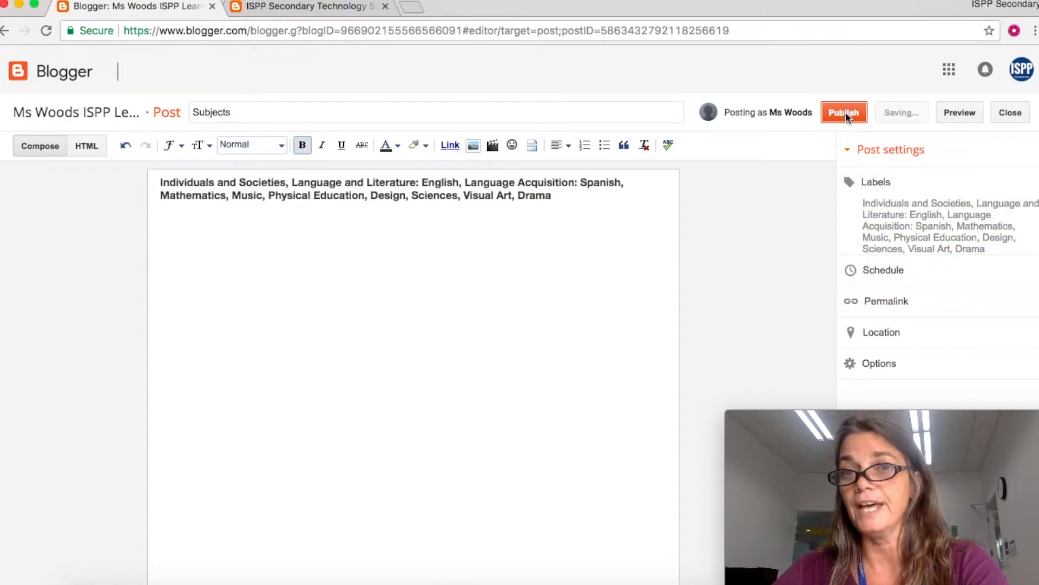
On the ISPP Secondary Technology blog page, copy the label list from "ATL: Communicator" to "Service as Action".
left_click(320, 8)
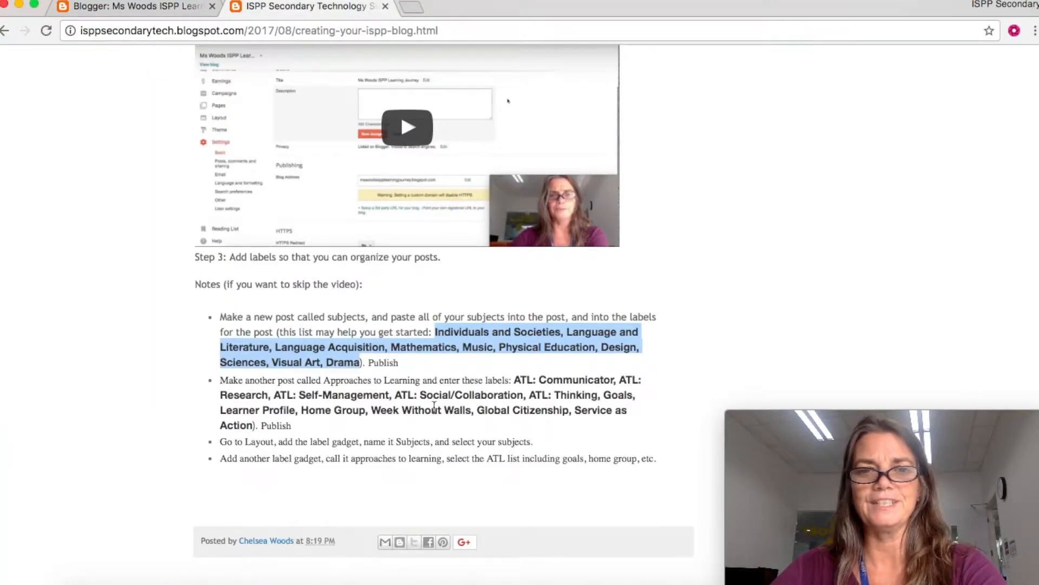
left_click(289, 418)
left_click_drag(254, 425, 515, 380)
key("super+c")
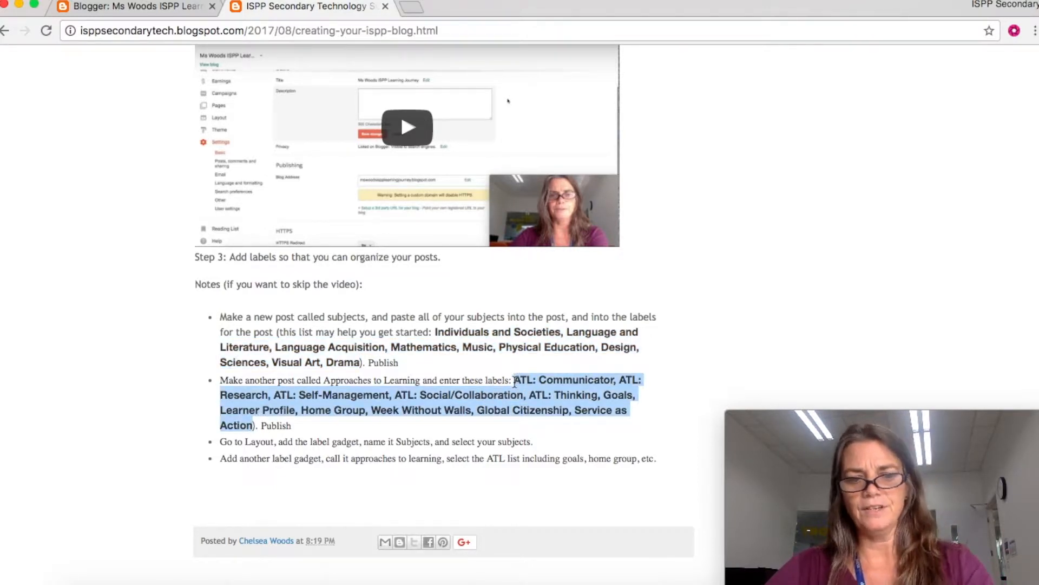
left_click(550, 403)
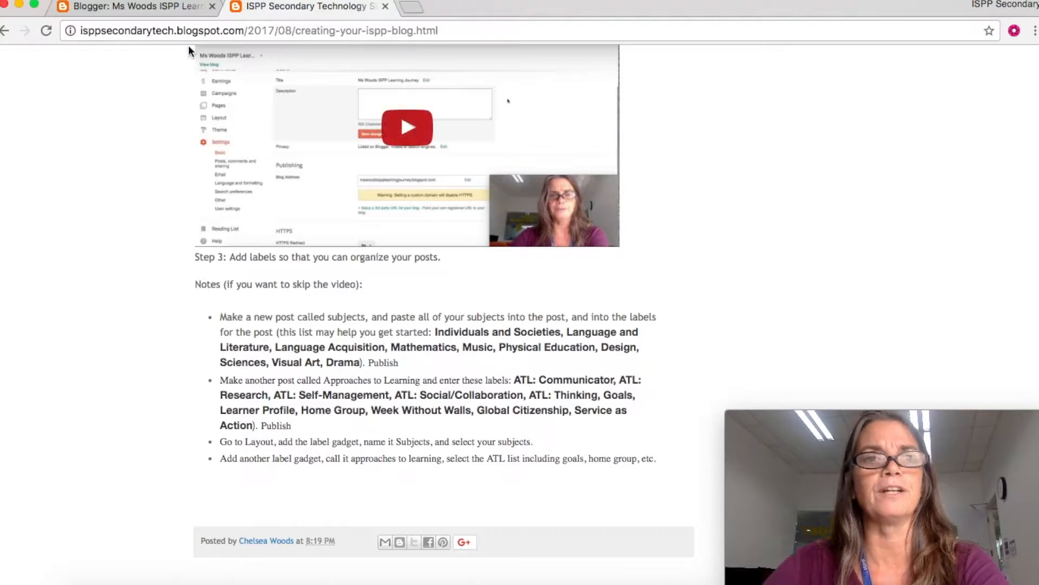
Back in Blogger, create another new post titled "Aproaches to Learning".
left_click(136, 10)
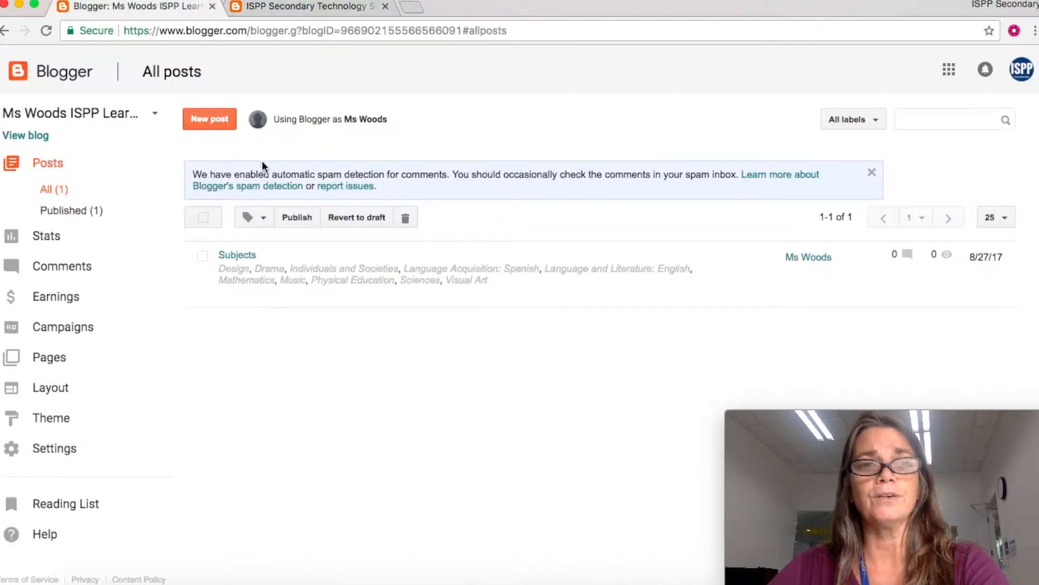
left_click(198, 118)
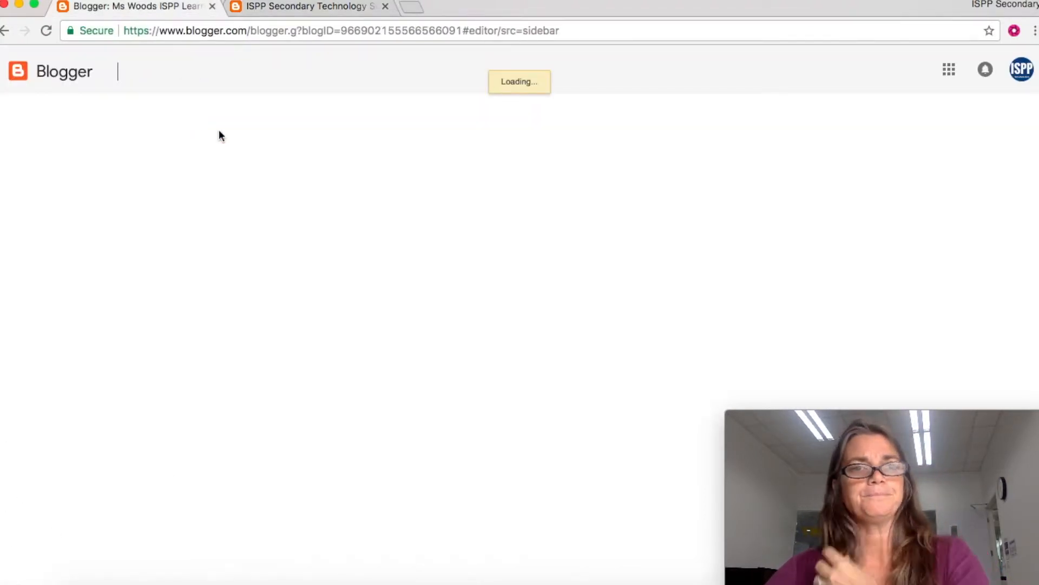
left_click(280, 113)
type("APple")
key("BackSpace")
key("BackSpace")
key("BackSpace")
key("BackSpace")
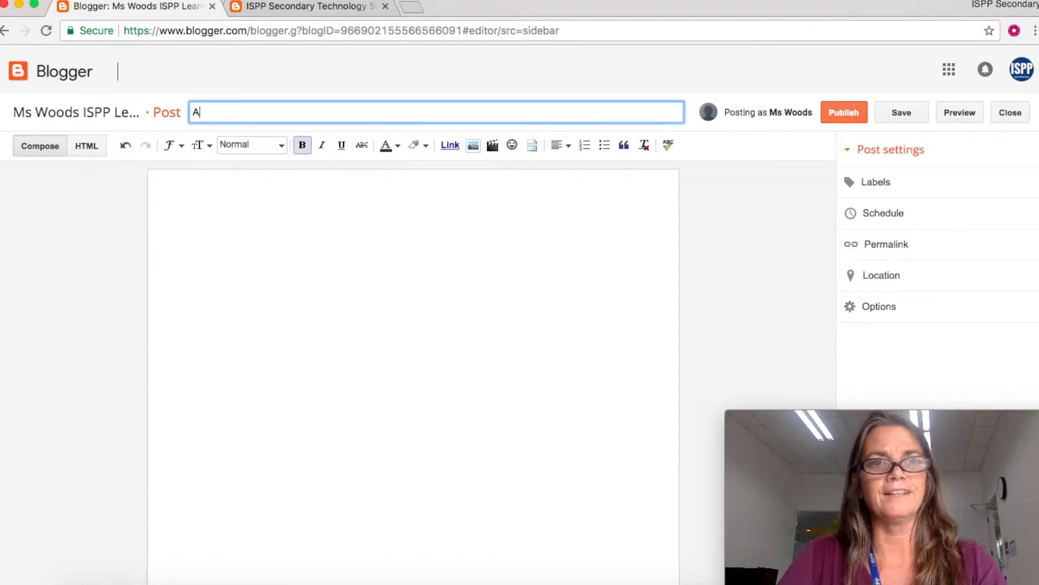
type("proaches to Learning")
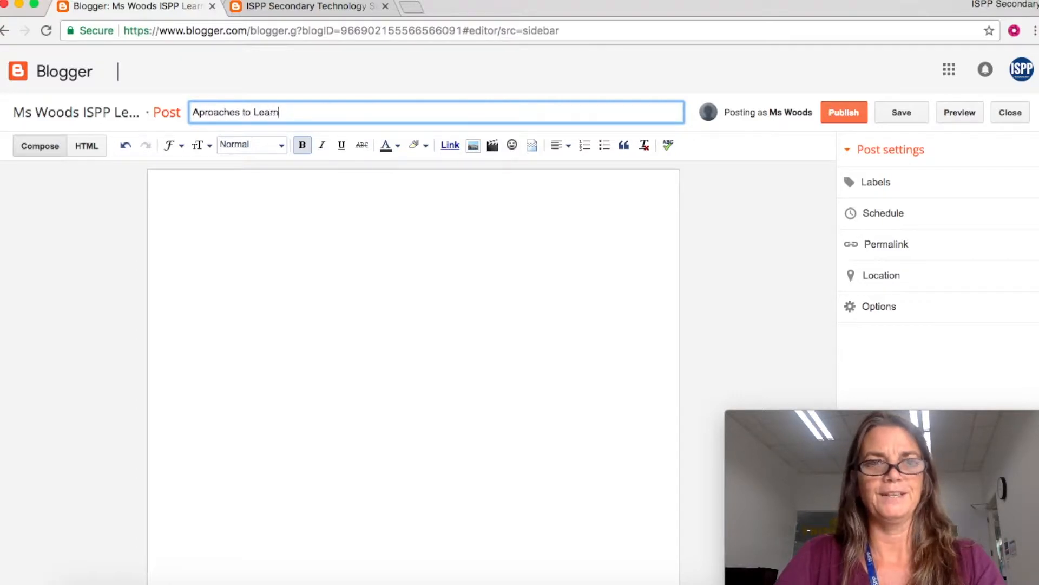
Paste the copied ATL label list into both the post body and the post's labels, and publish the post.
left_click(273, 204)
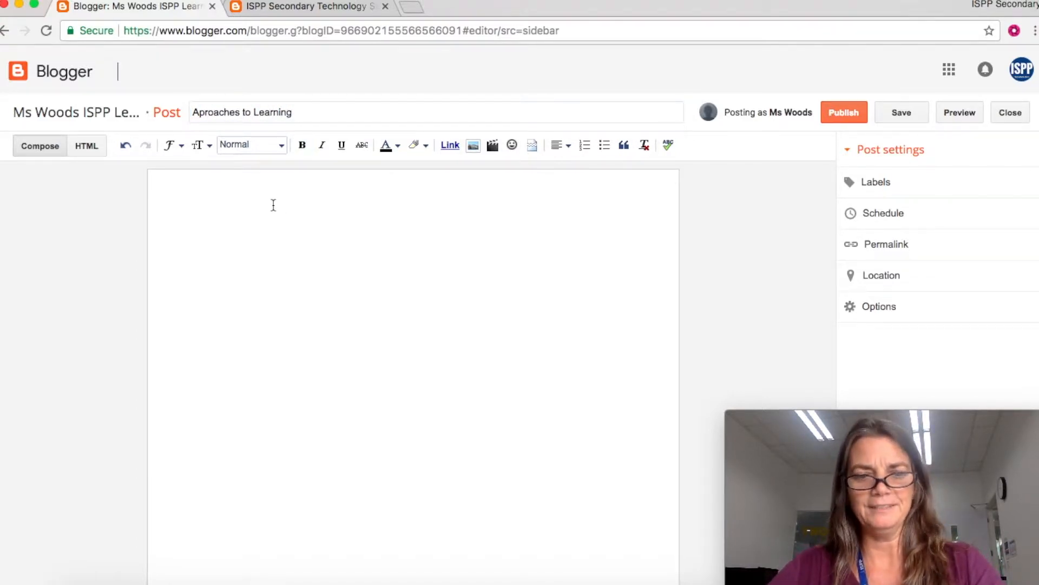
key("super+v")
left_click(279, 213)
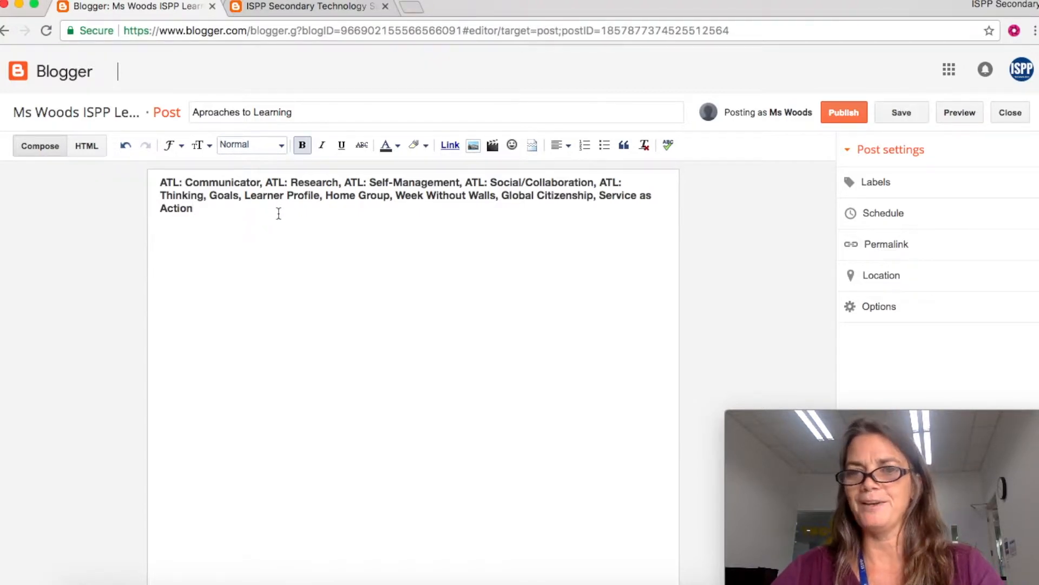
left_click(875, 184)
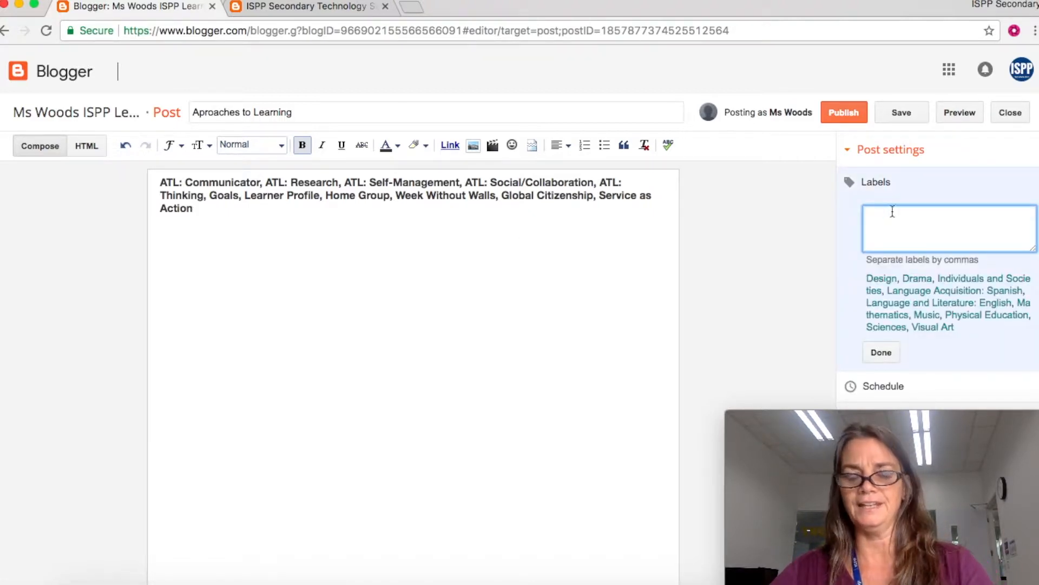
key("super+v")
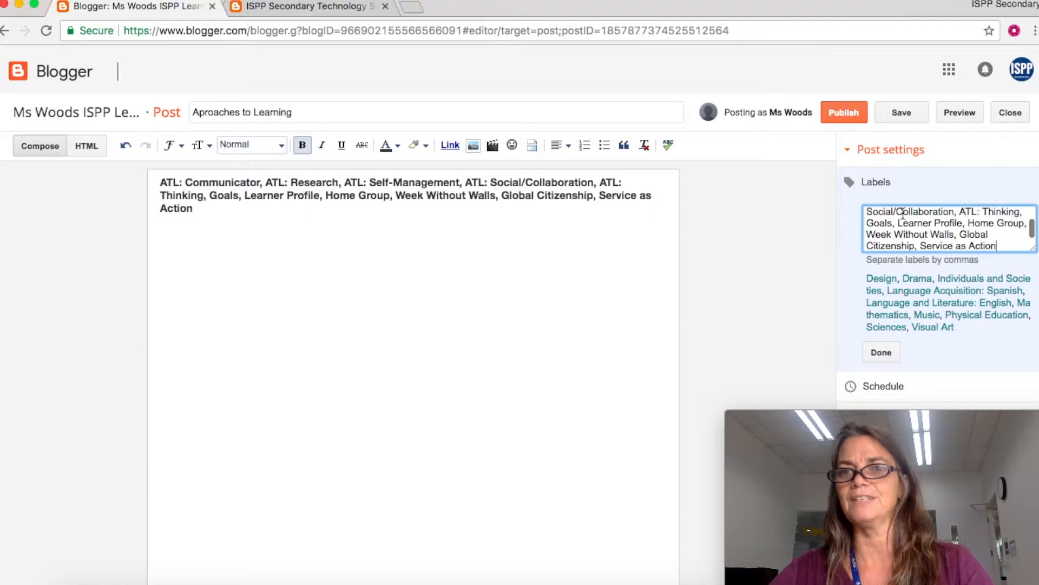
left_click(845, 108)
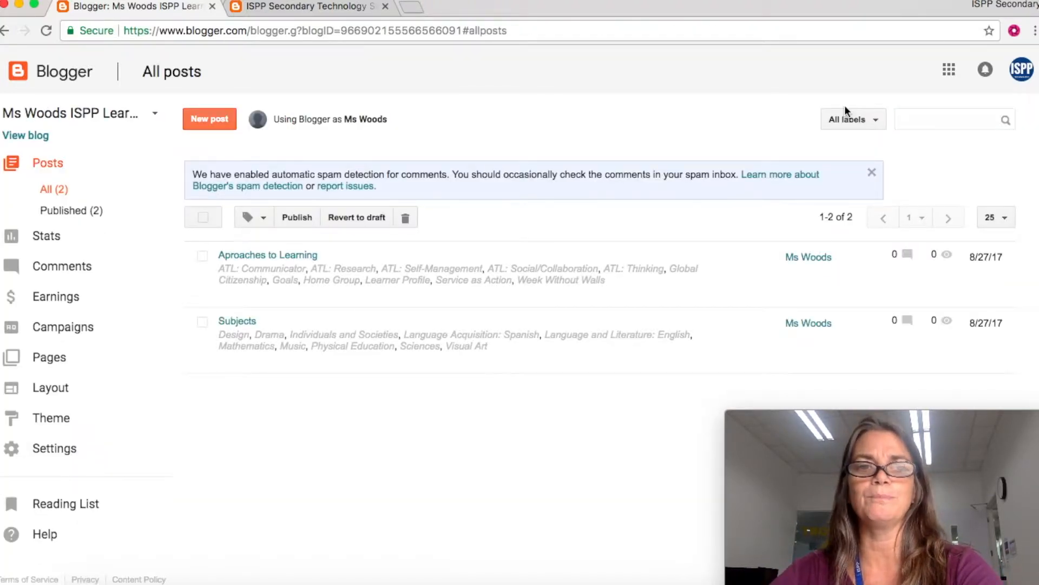
Create another new post titled "Grades".
left_click(204, 115)
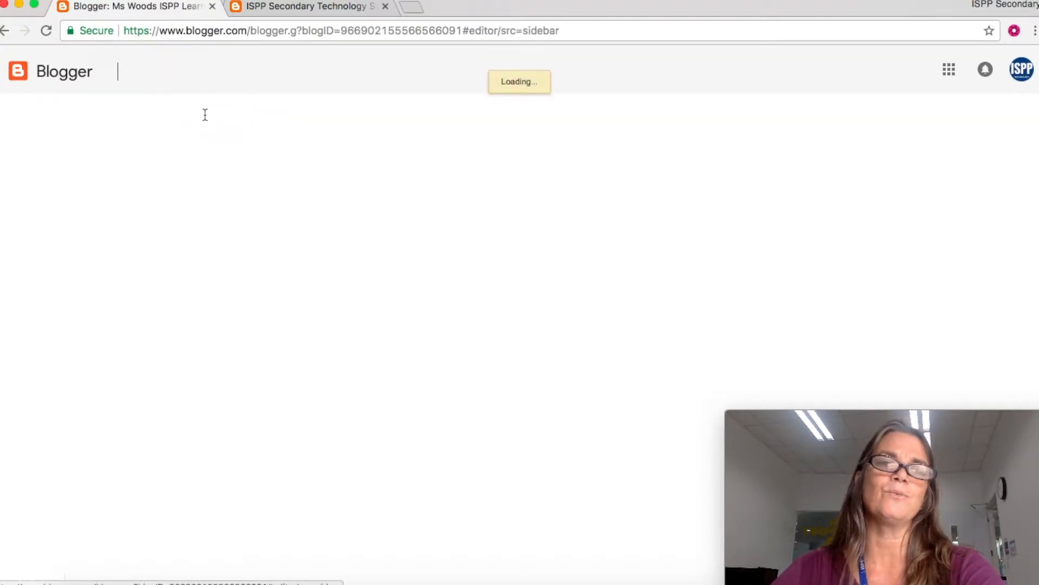
left_click(298, 107)
type("Greg")
key("BackSpace")
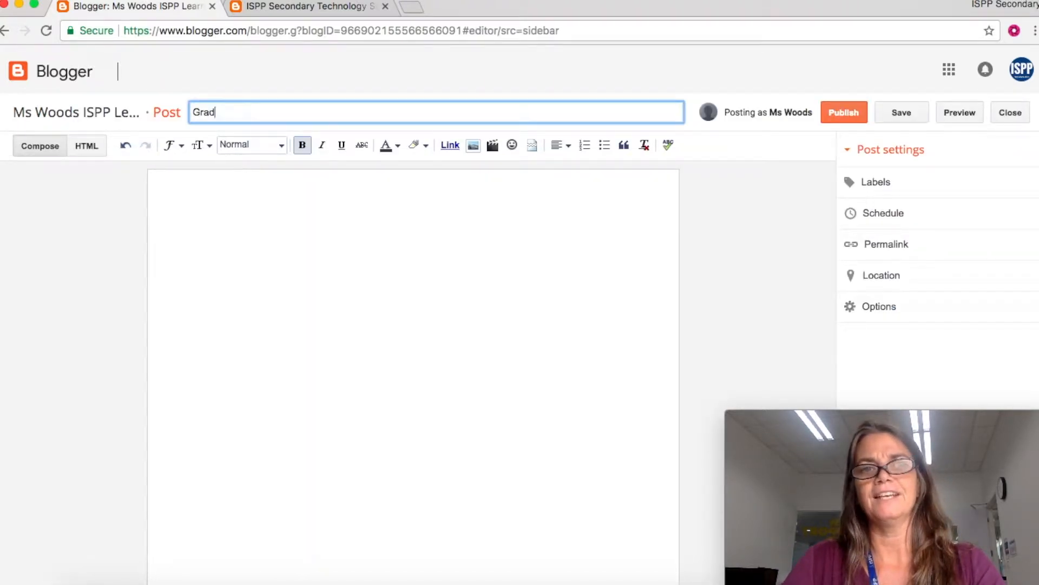
type("des")
Write "Grade 8, Grade 9, Grade 10, Grade 11, Grade 12" in the post body.
left_click(306, 226)
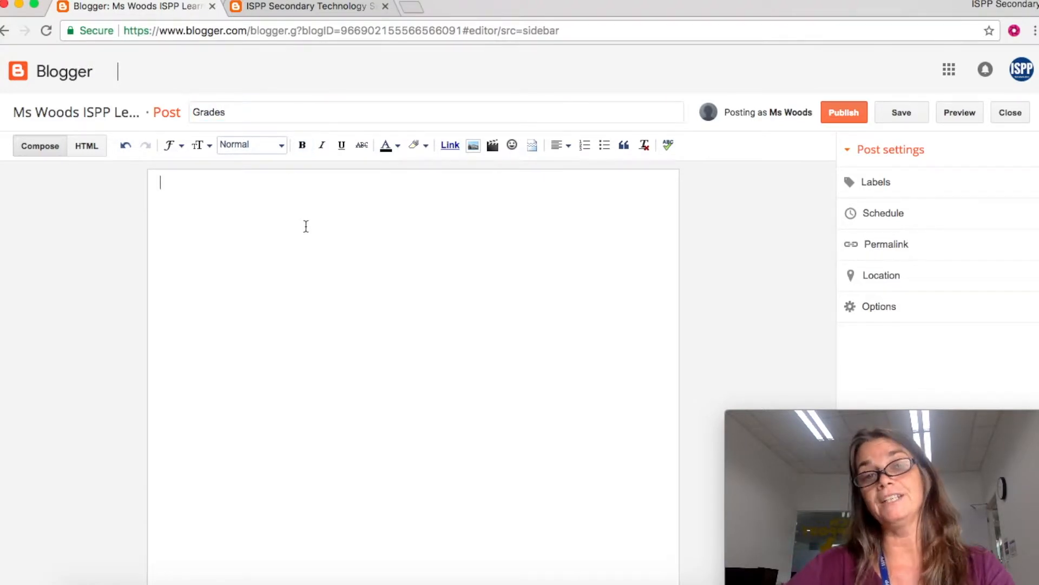
type("Gra")
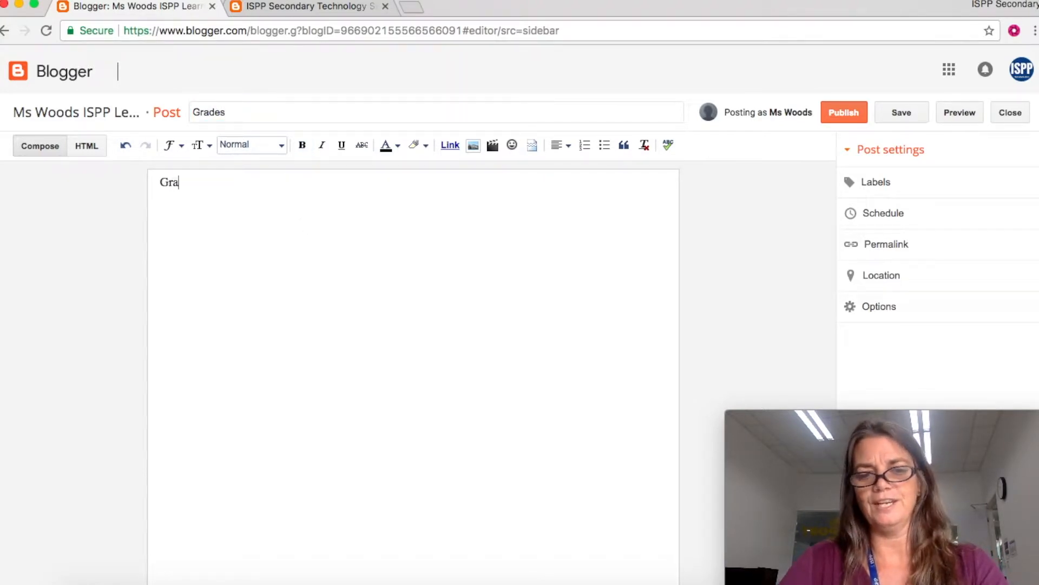
type("de 8")
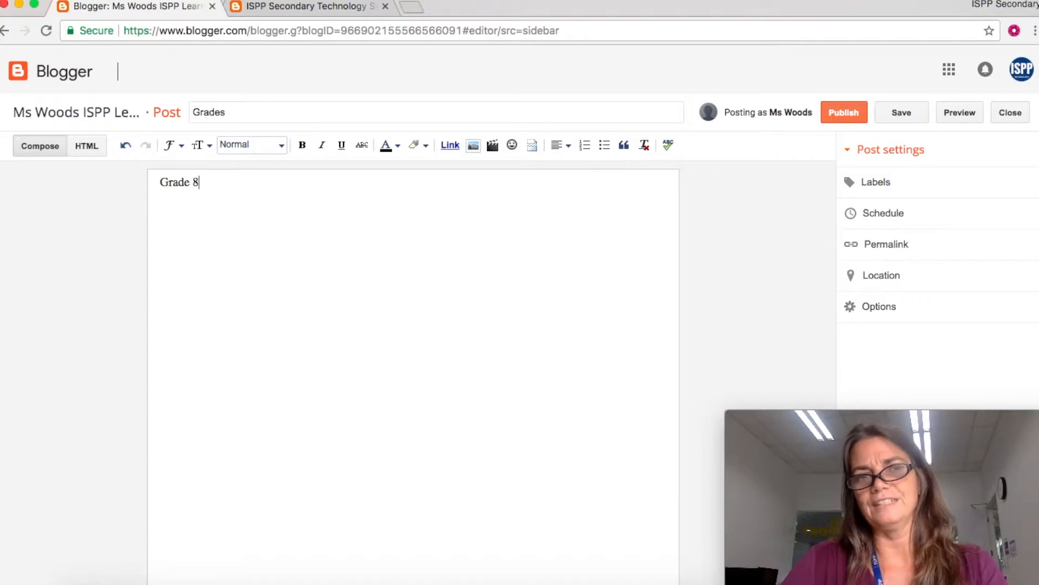
type(", ")
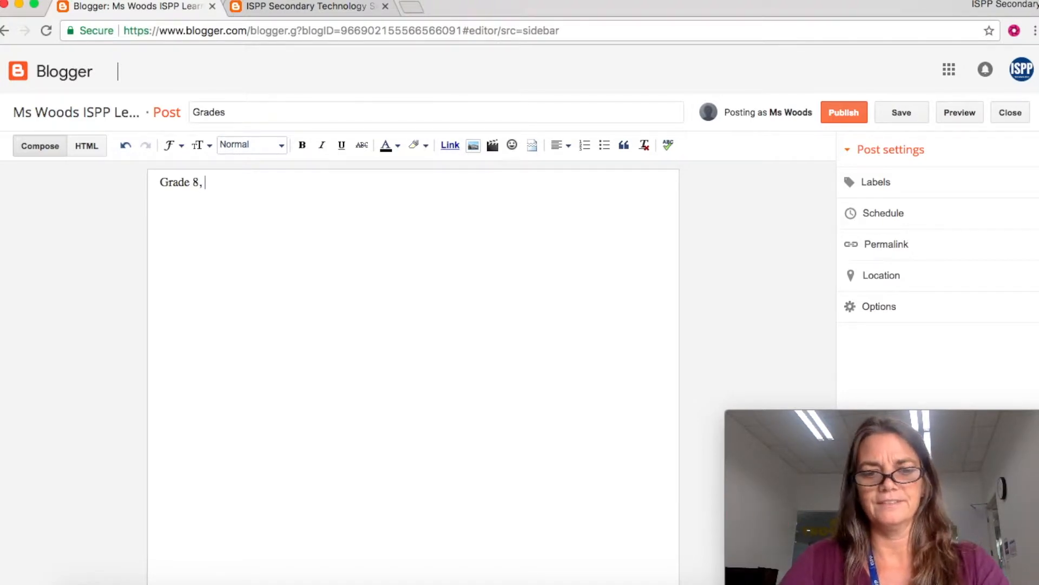
type("Grade 9, ")
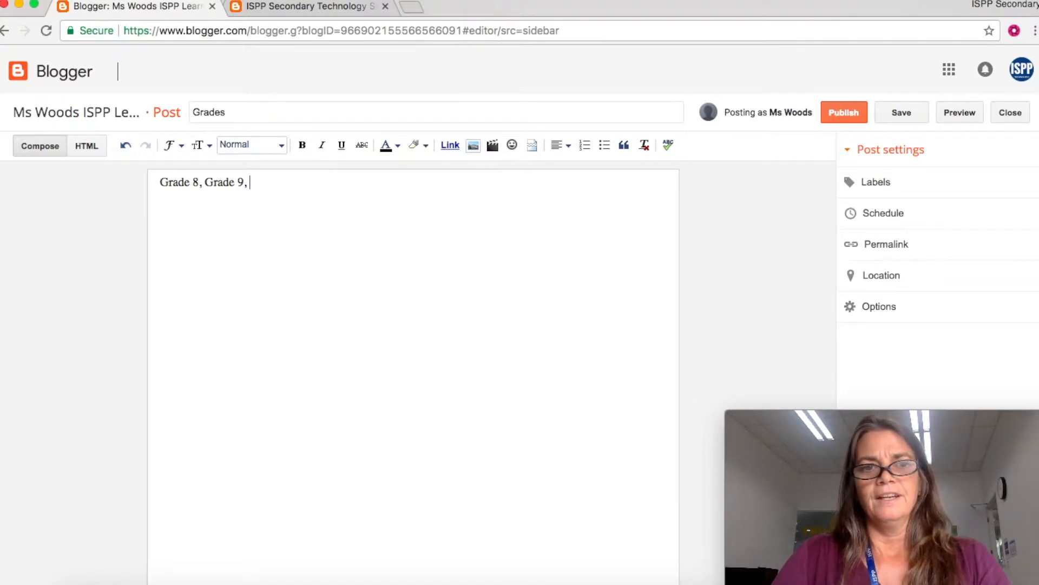
type("Grade 10")
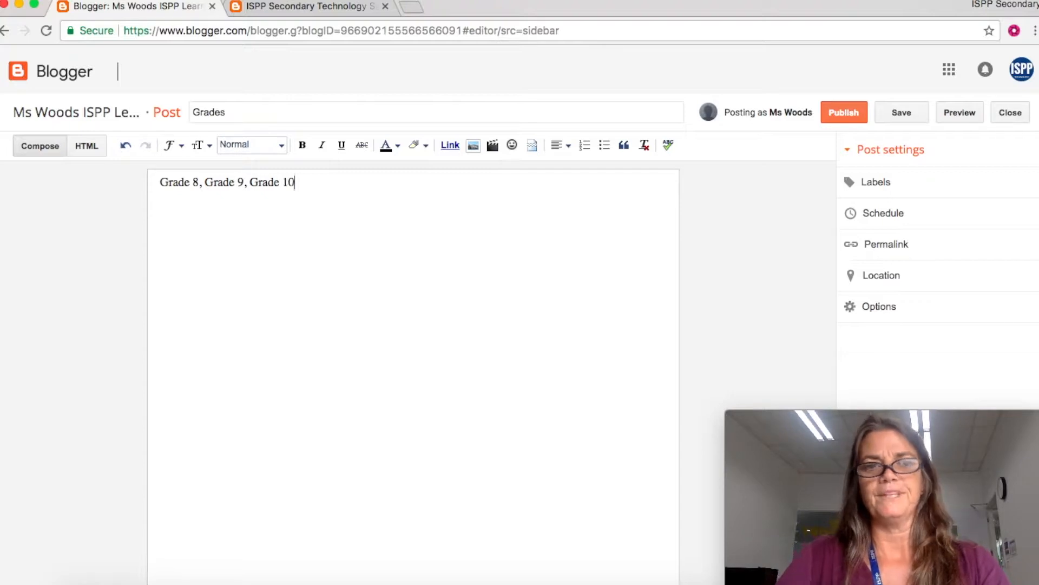
type(", Grad")
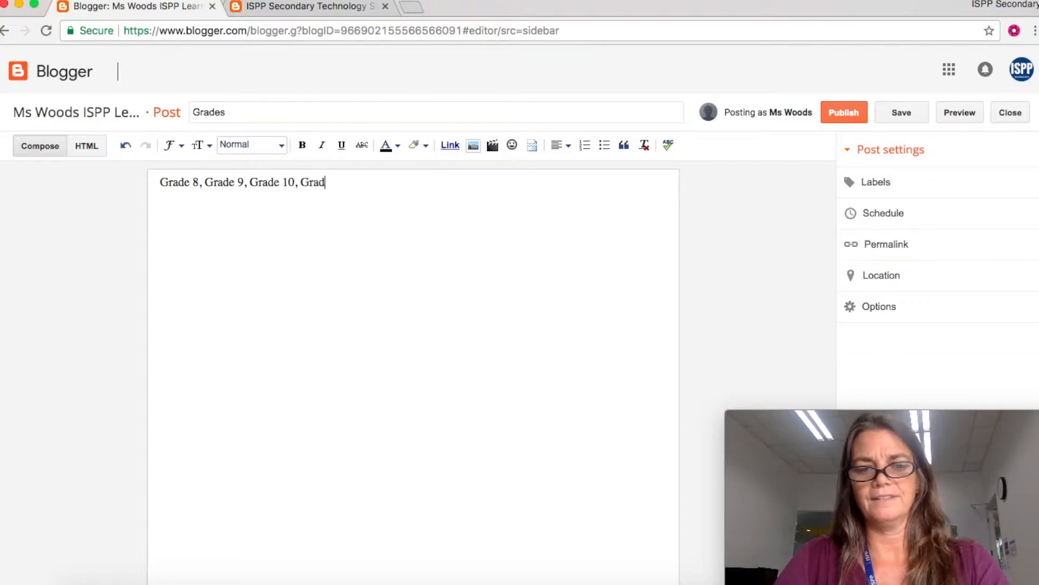
type("e 11, Grade 12")
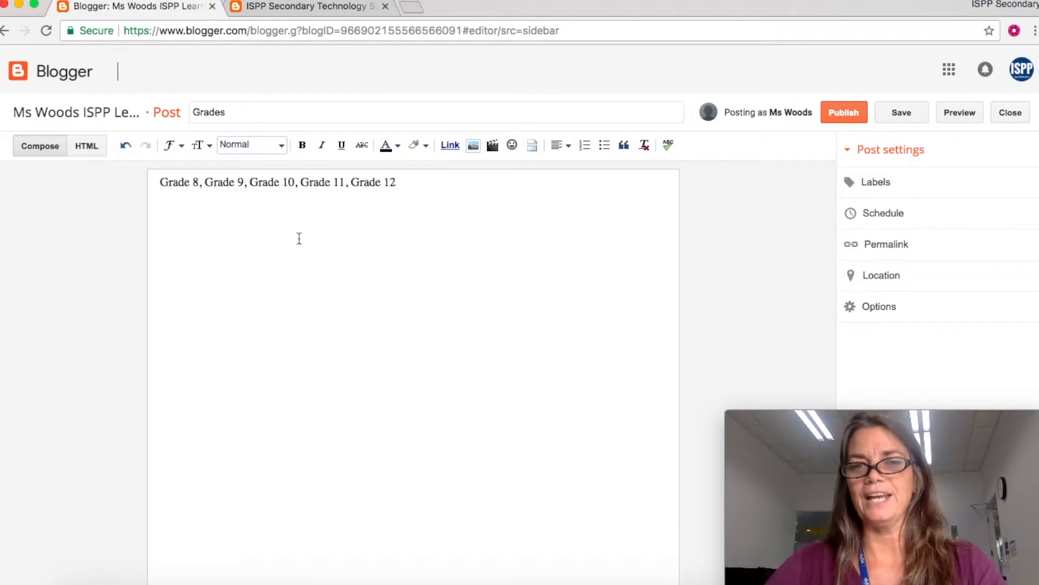
Copy the grade list from the post body into the post's labels and publish the post.
left_click_drag(128, 204, 140, 182)
key("super+c")
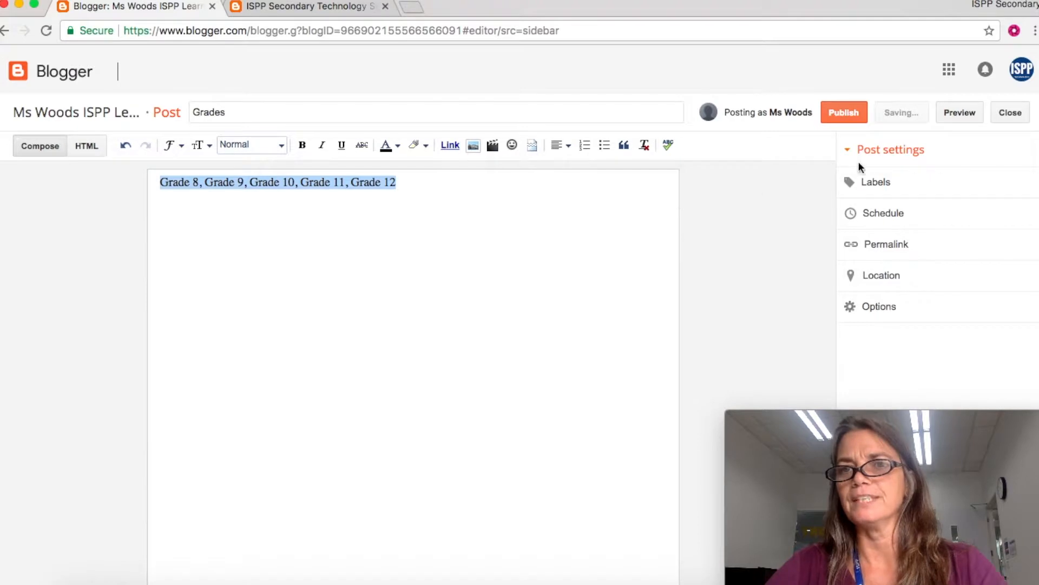
left_click(870, 181)
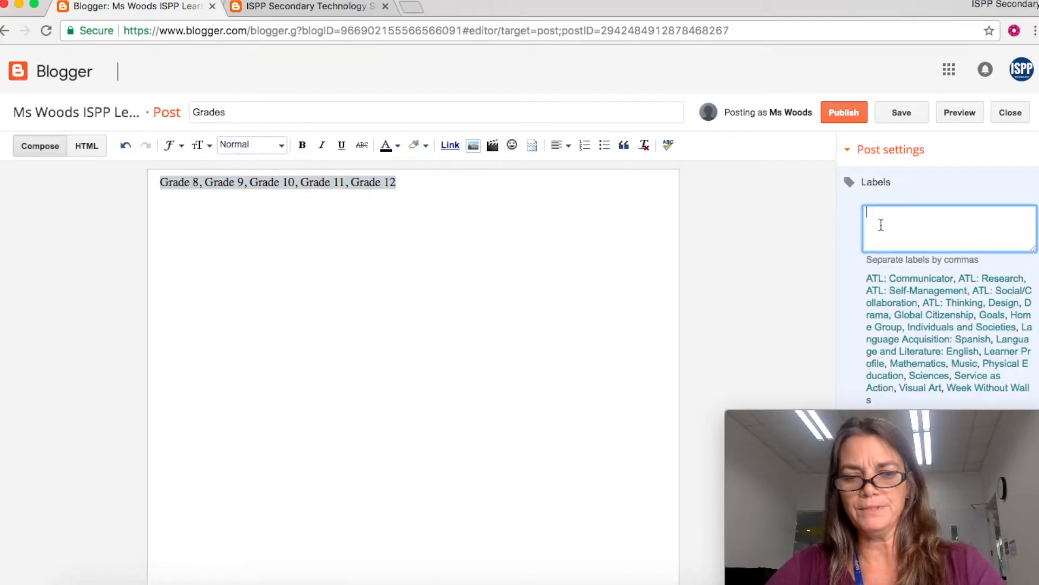
key("super+v")
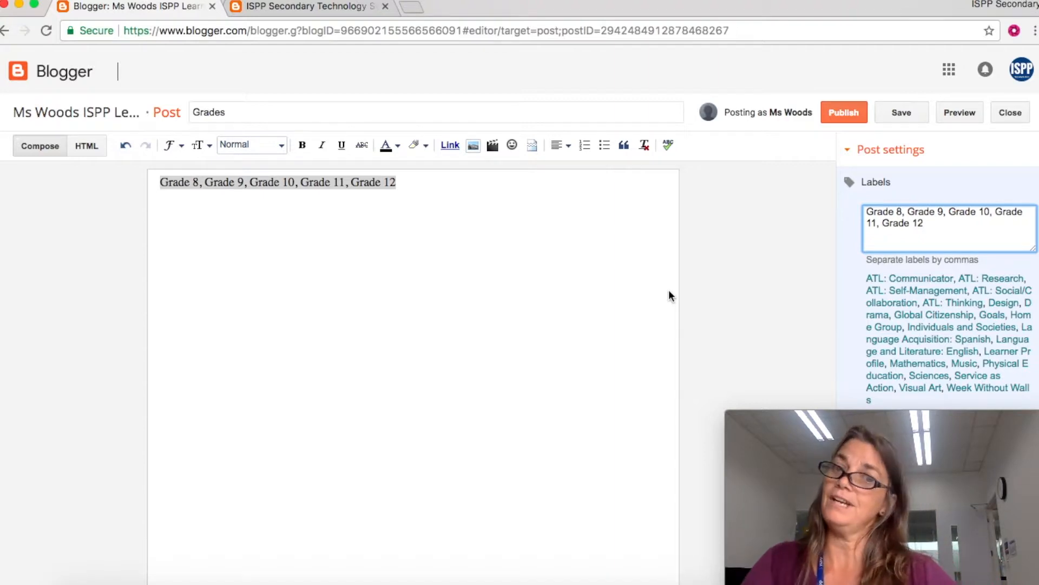
left_click(830, 113)
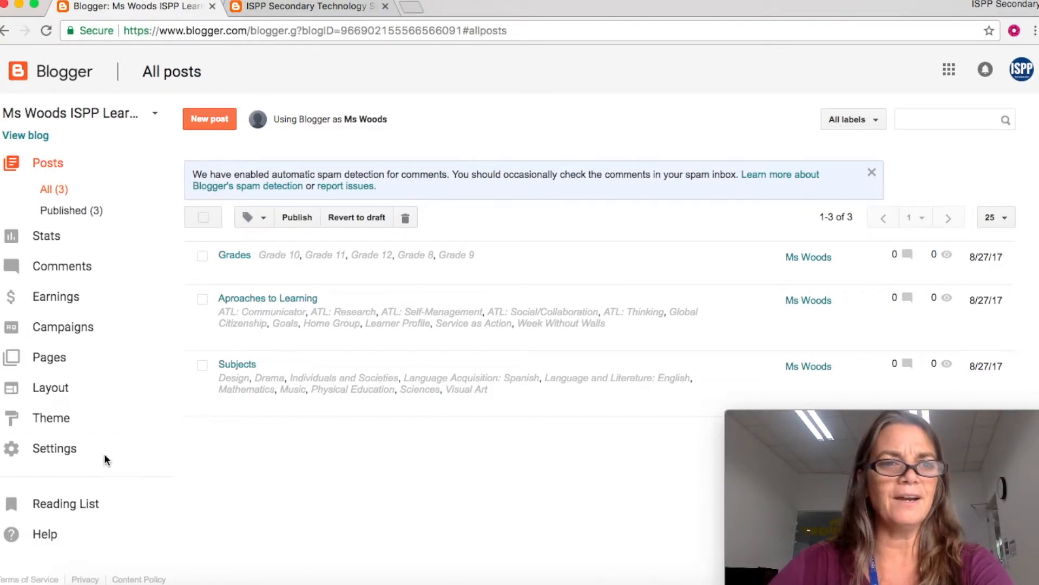
Open the blog's layout and look over the gadgets in the Sidebar (Top) and Sidebar (Bottom) sections.
left_click(43, 391)
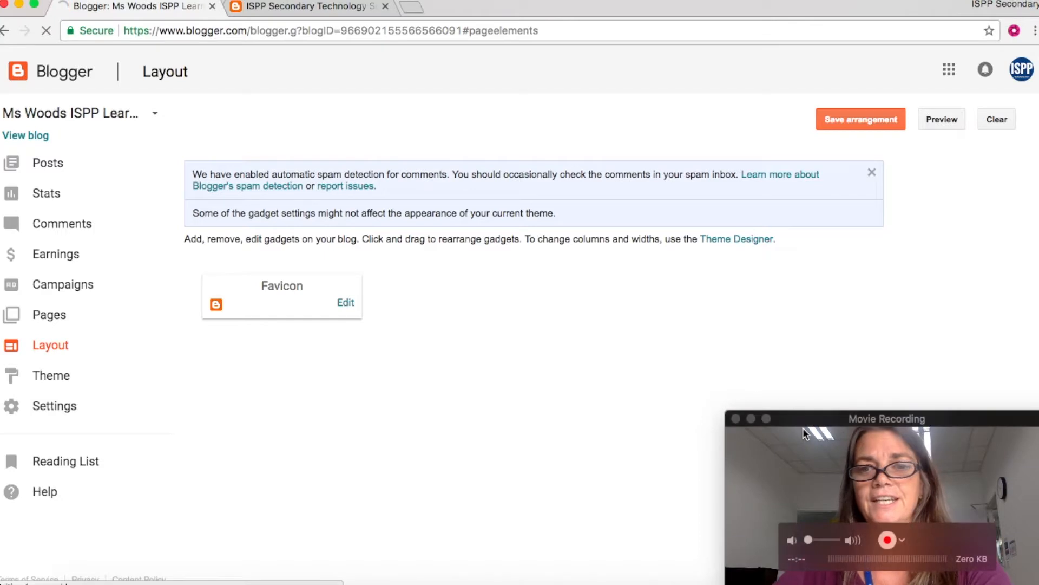
left_click_drag(804, 424, 197, 3)
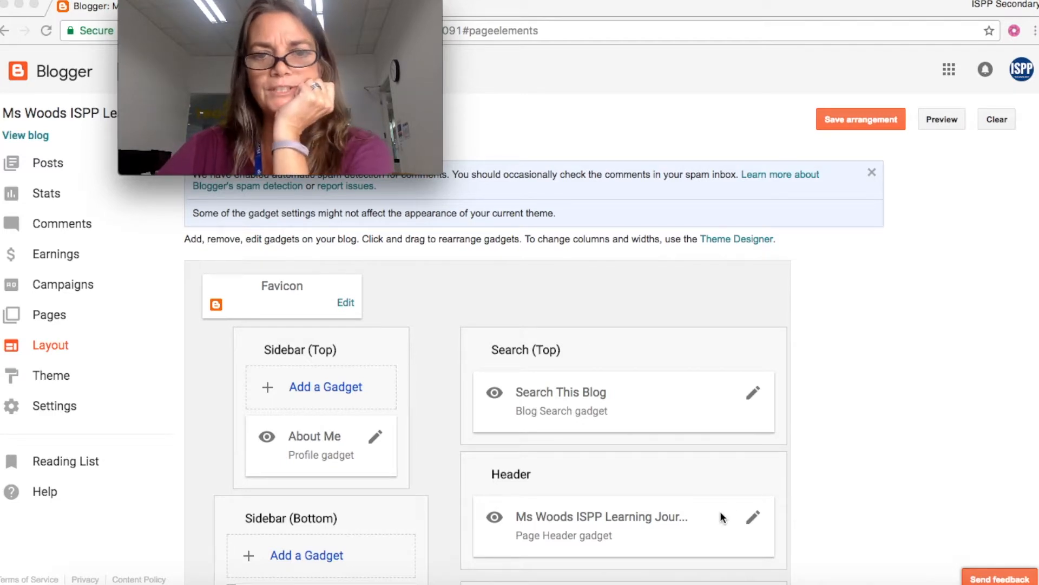
scroll(720, 514, "down", 5)
scroll(721, 514, "down", 1)
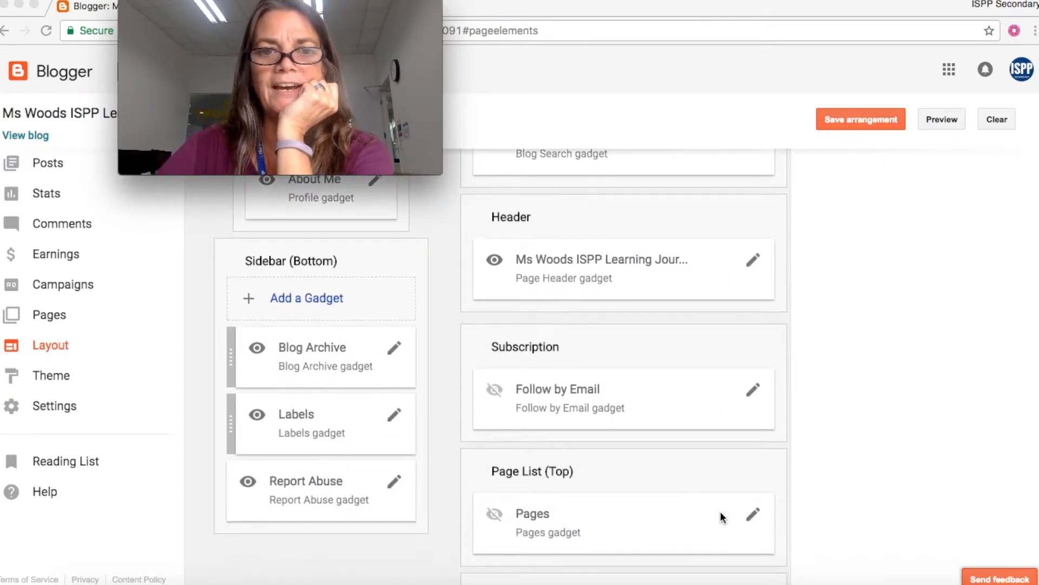
scroll(720, 514, "up", 1)
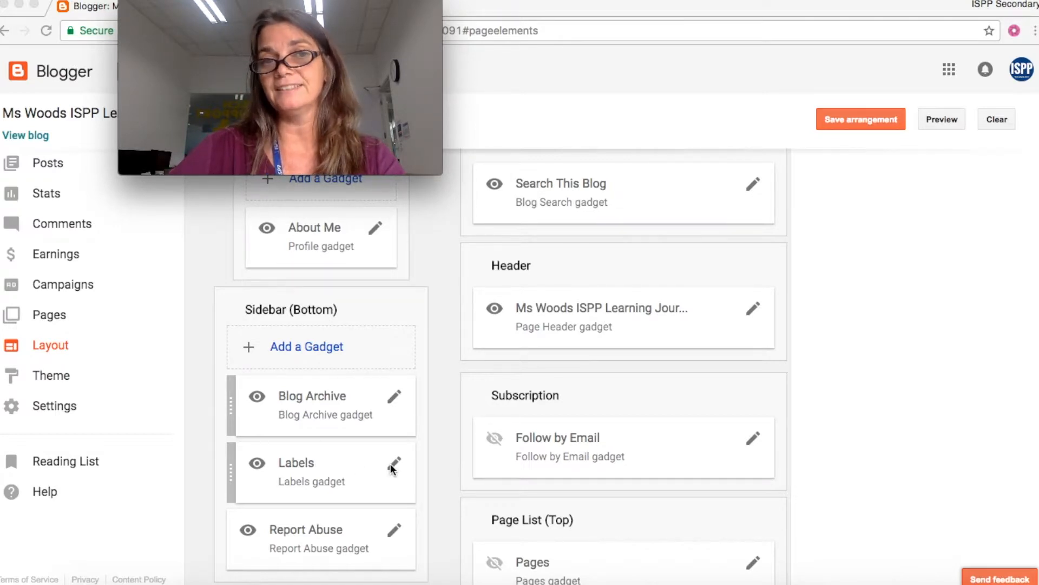
scroll(391, 463, "up", 2)
scroll(391, 463, "up", 1)
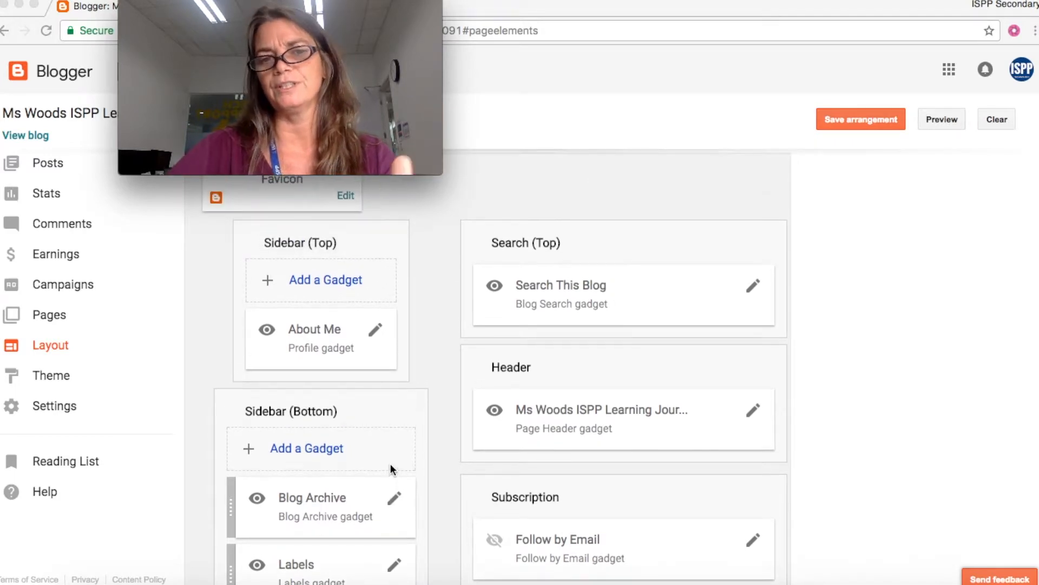
Add a Labels gadget to the Sidebar (Top) section.
left_click(304, 278)
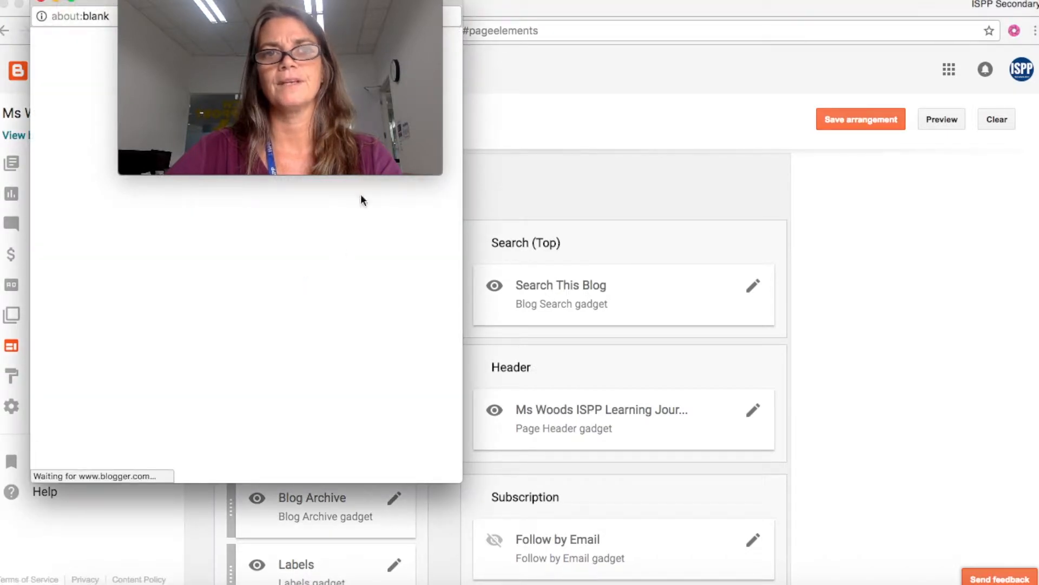
left_click_drag(364, 1, 982, 2)
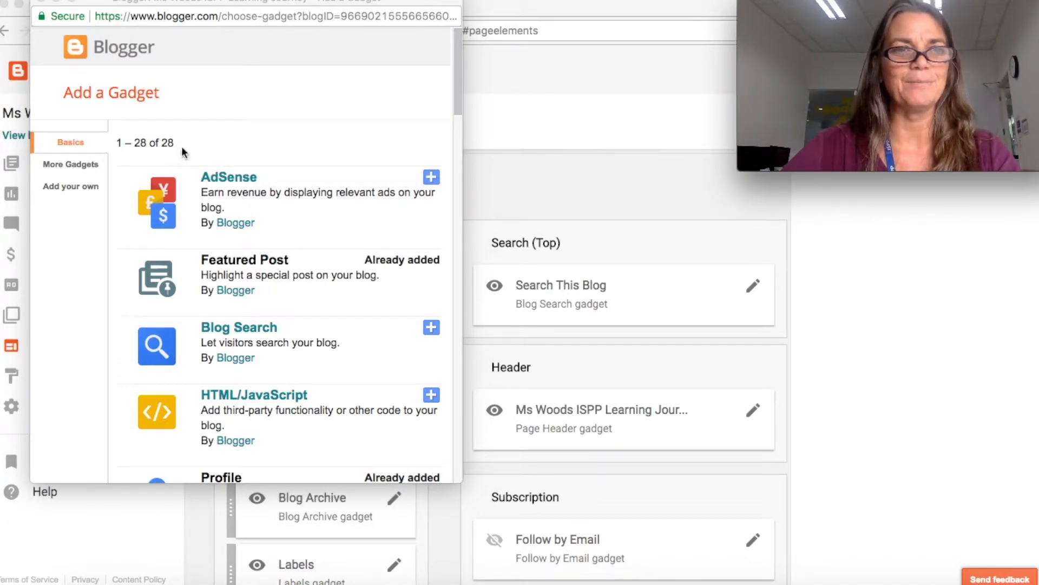
scroll(287, 417, "down", 3)
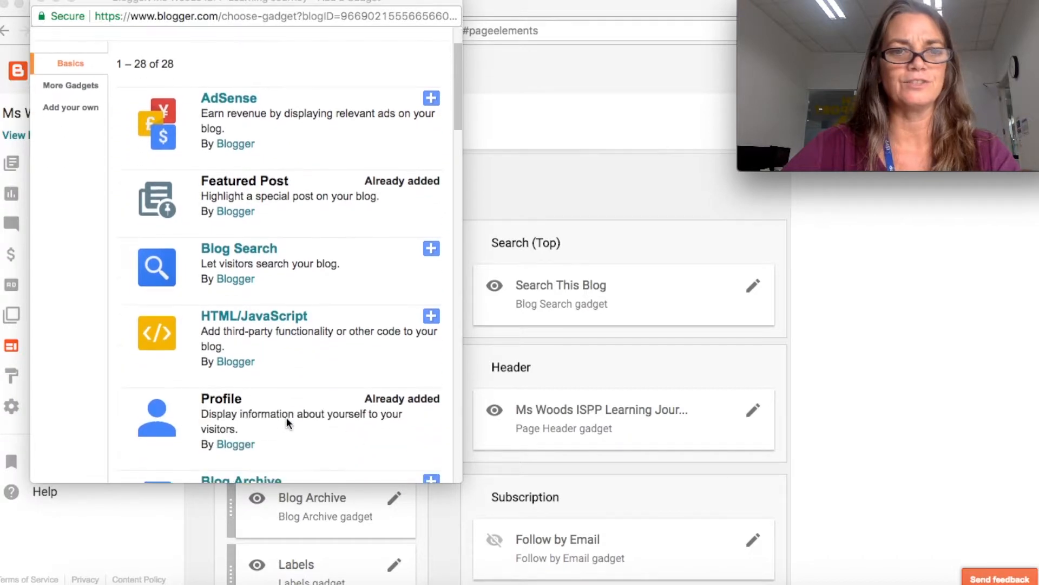
scroll(287, 416, "down", 5)
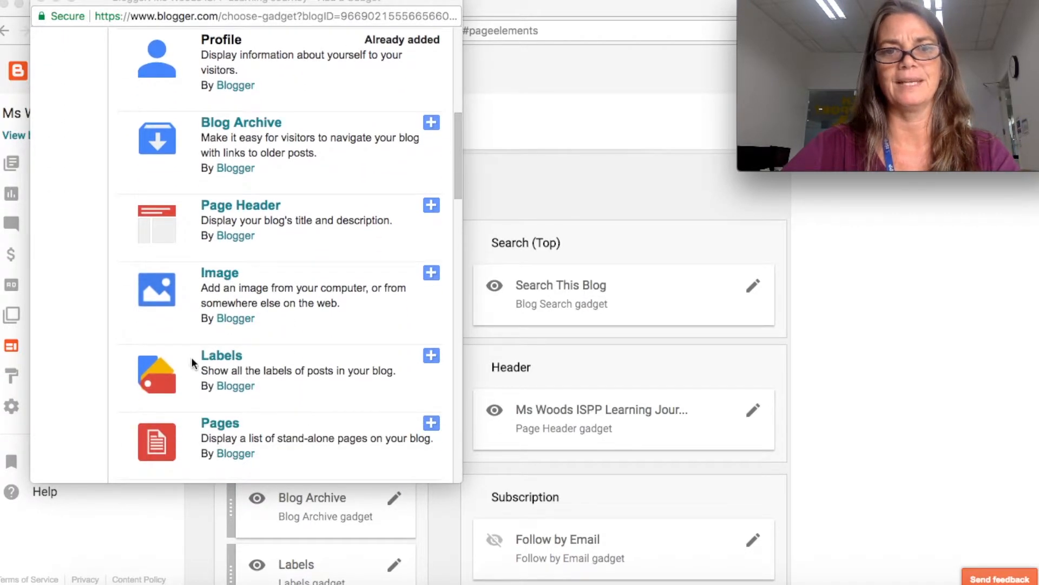
left_click(432, 356)
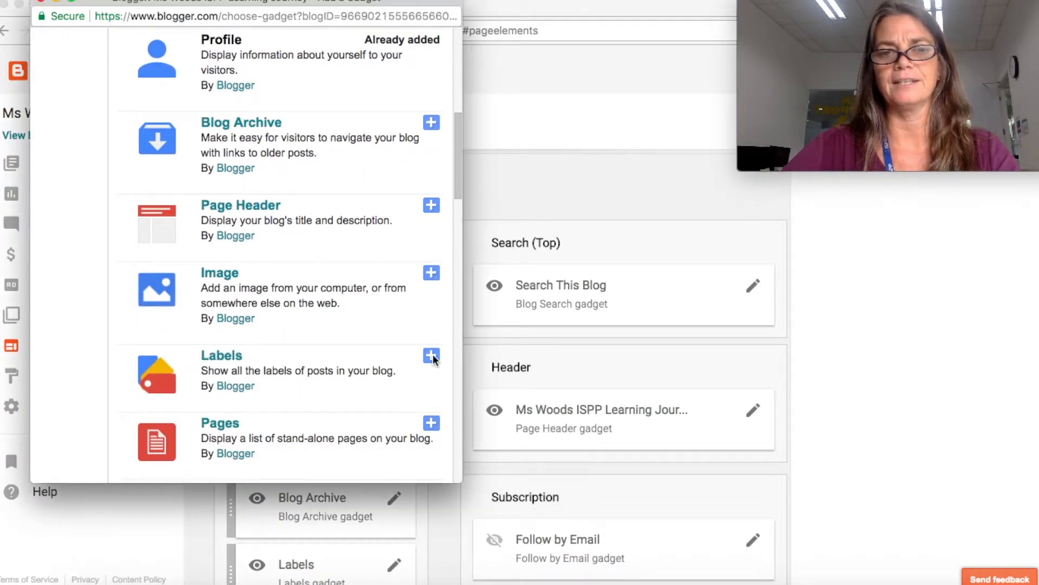
left_click(432, 356)
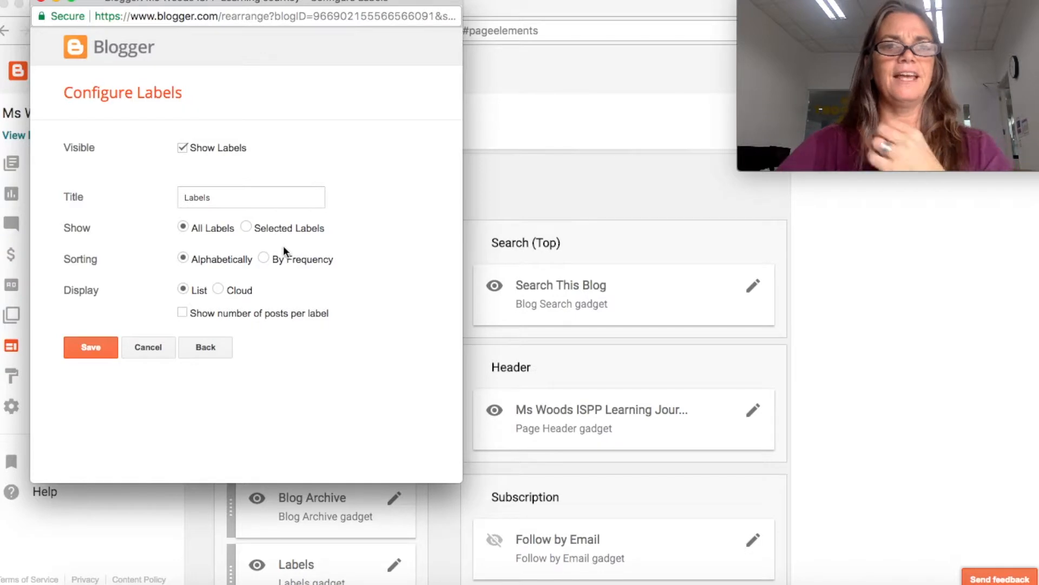
Title the Labels gadget "Subjects" and set it to show Selected Labels.
left_click_drag(220, 196, 179, 195)
type("Subjects")
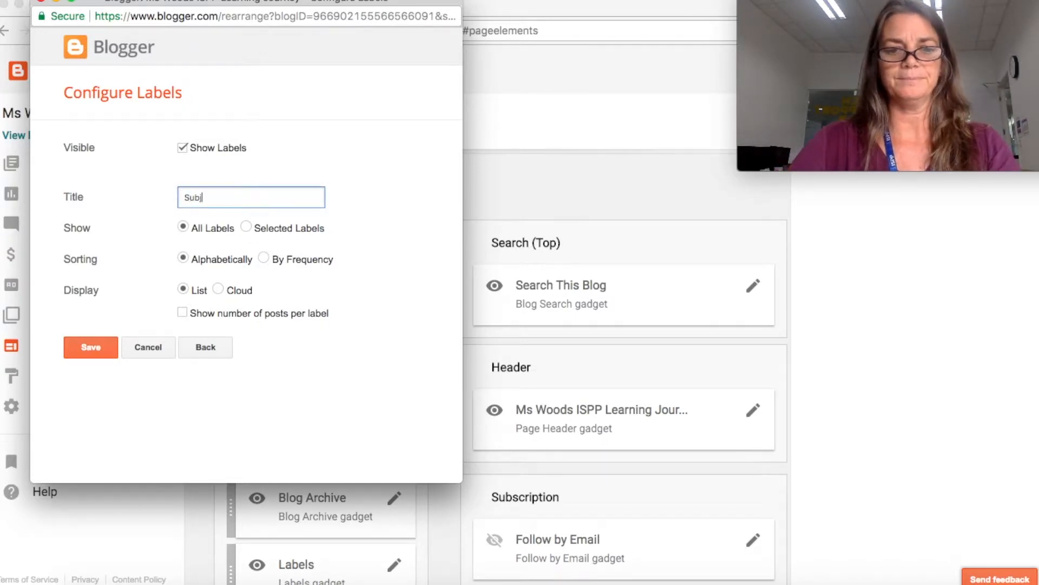
left_click(246, 226)
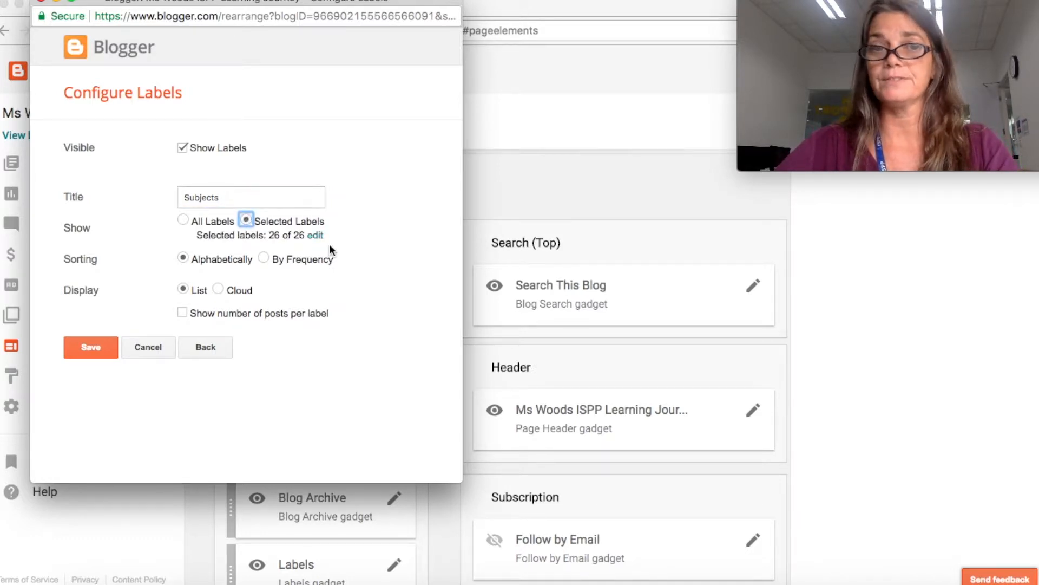
Edit the gadget's selected labels and deselect all of them.
left_click(316, 236)
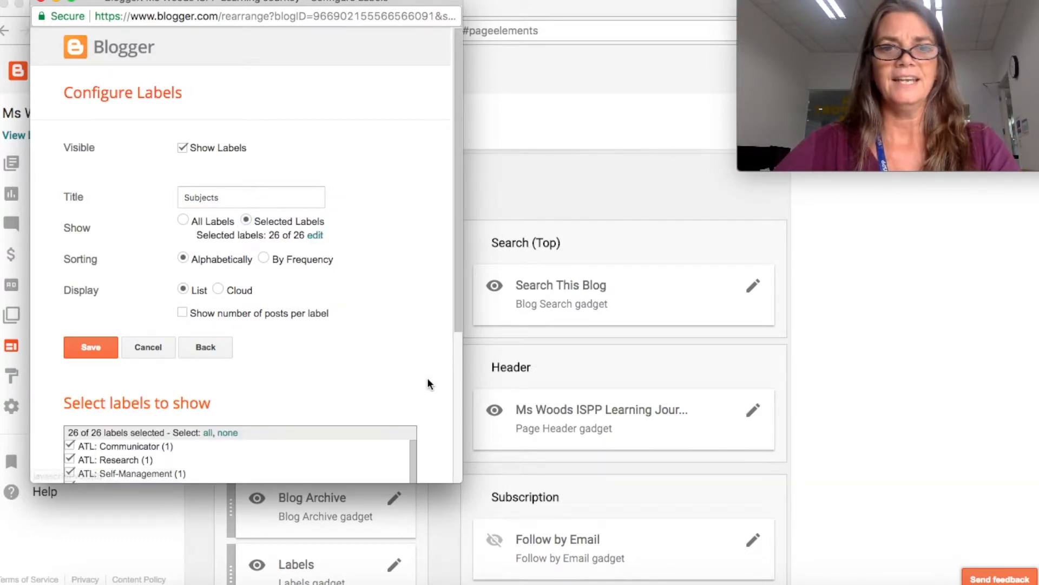
scroll(427, 401, "down", 5)
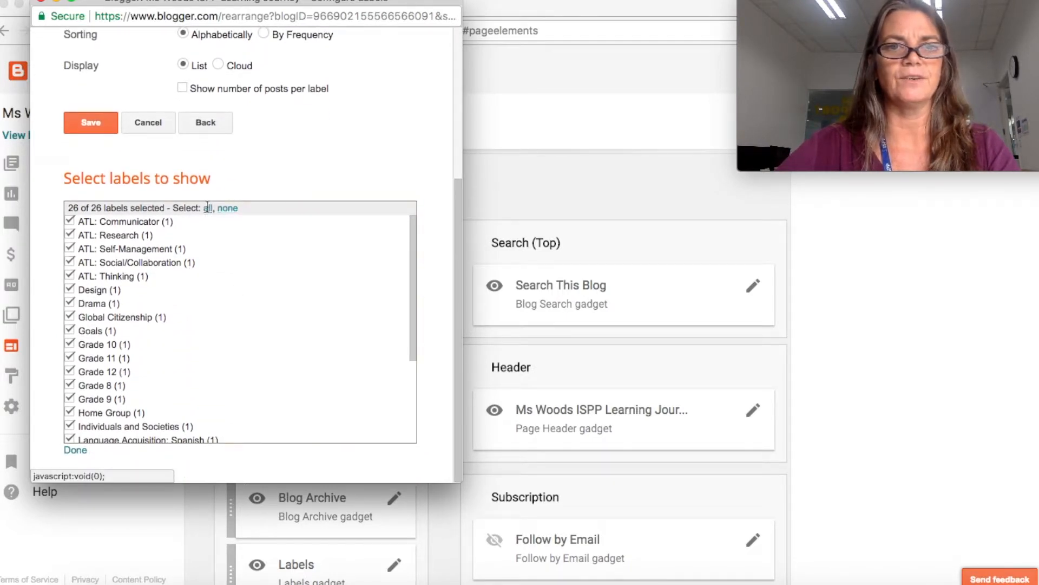
left_click(226, 208)
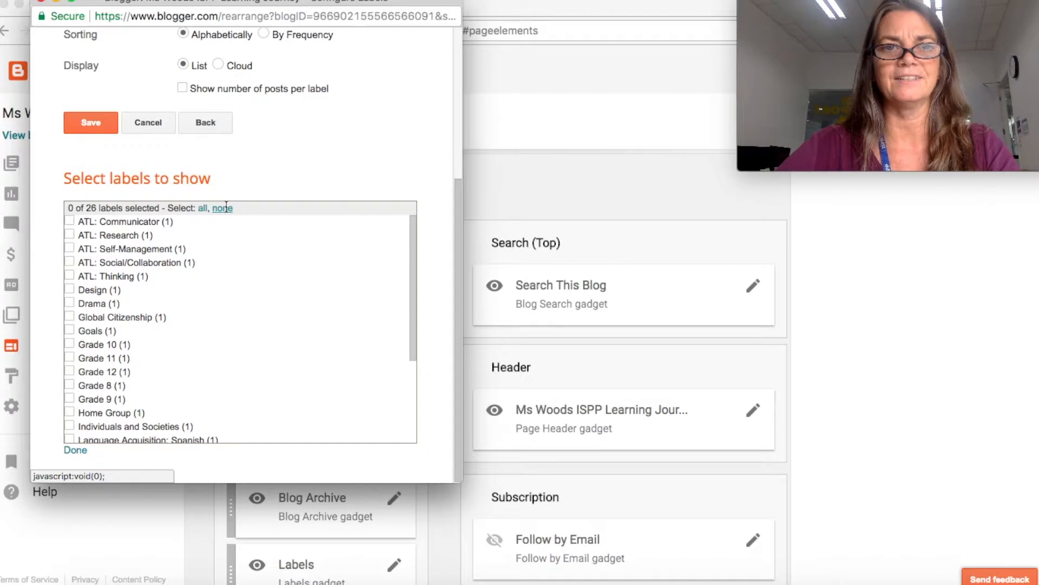
Select the Design, Drama, Individuals and Societies, Language Acquisition: Spanish, Language and Literature: English, Mathematics and Music labels for the Subjects gadget.
left_click(67, 288)
left_click(68, 302)
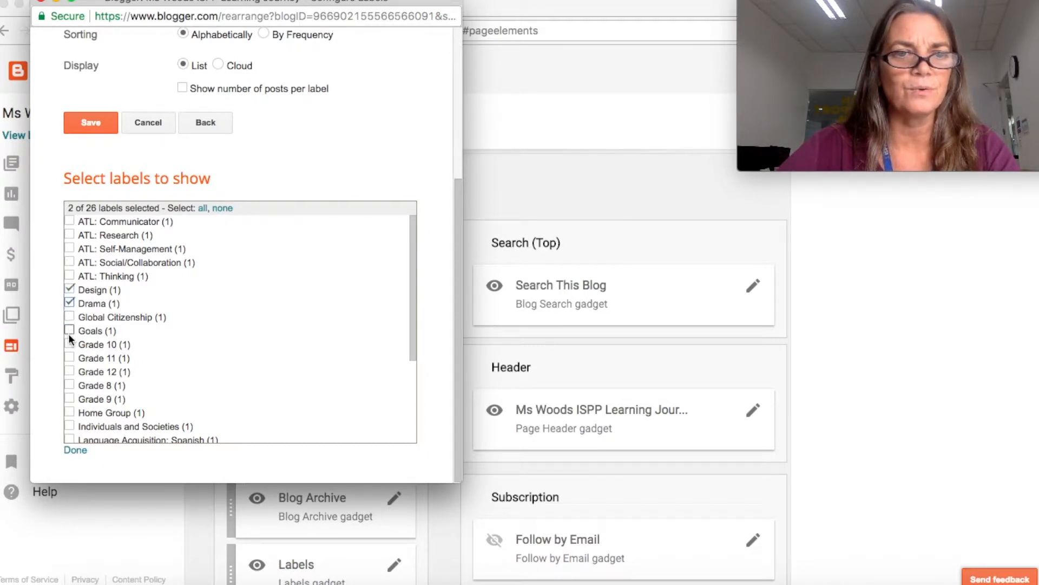
scroll(178, 371, "down", 4)
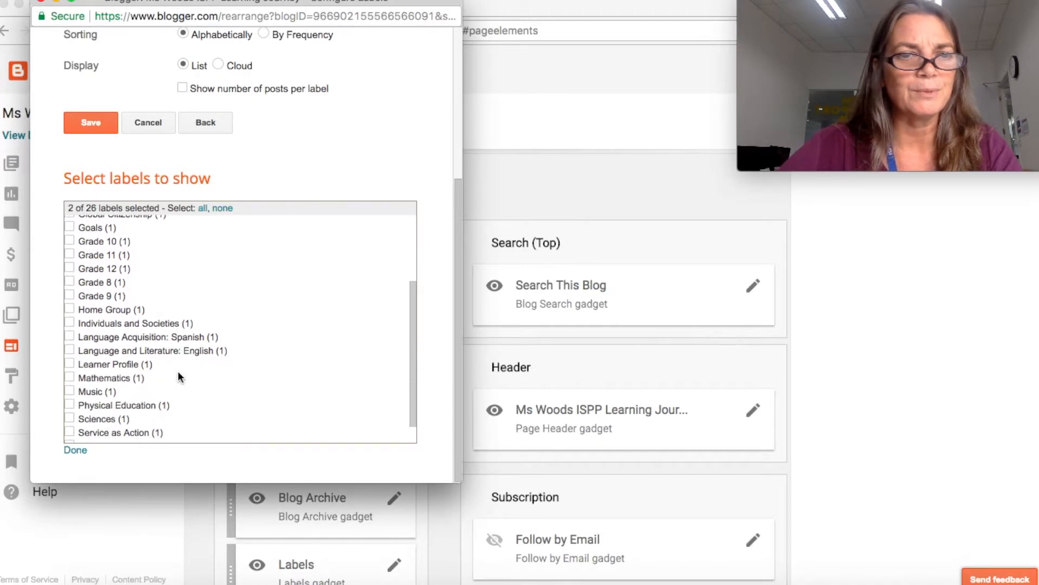
left_click(67, 335)
left_click(67, 349)
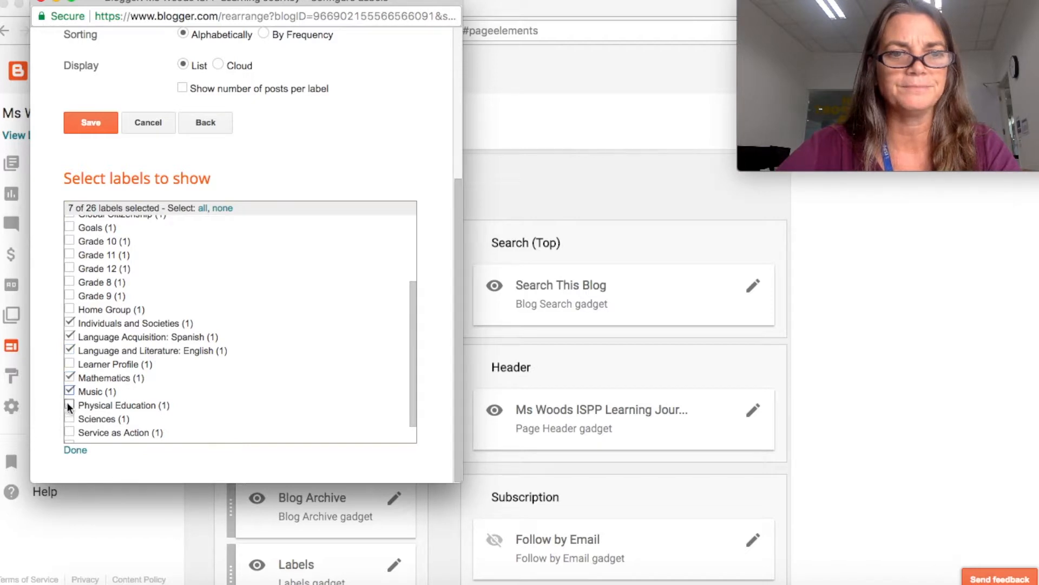
Add Physical Education, Sciences and Visual Art to the selected labels and save the Subjects gadget.
left_click(68, 417)
scroll(187, 388, "down", 1)
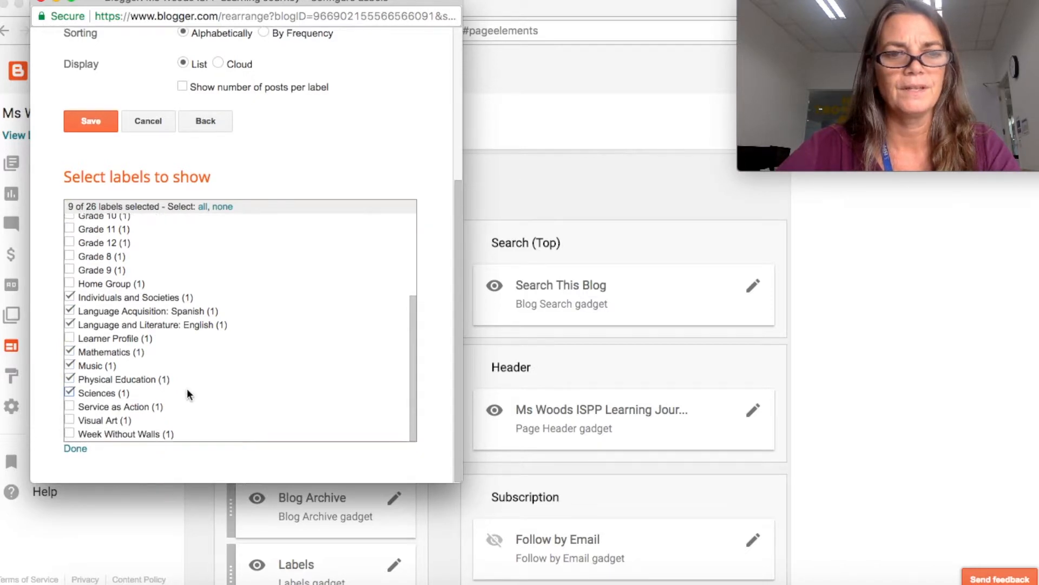
left_click(69, 419)
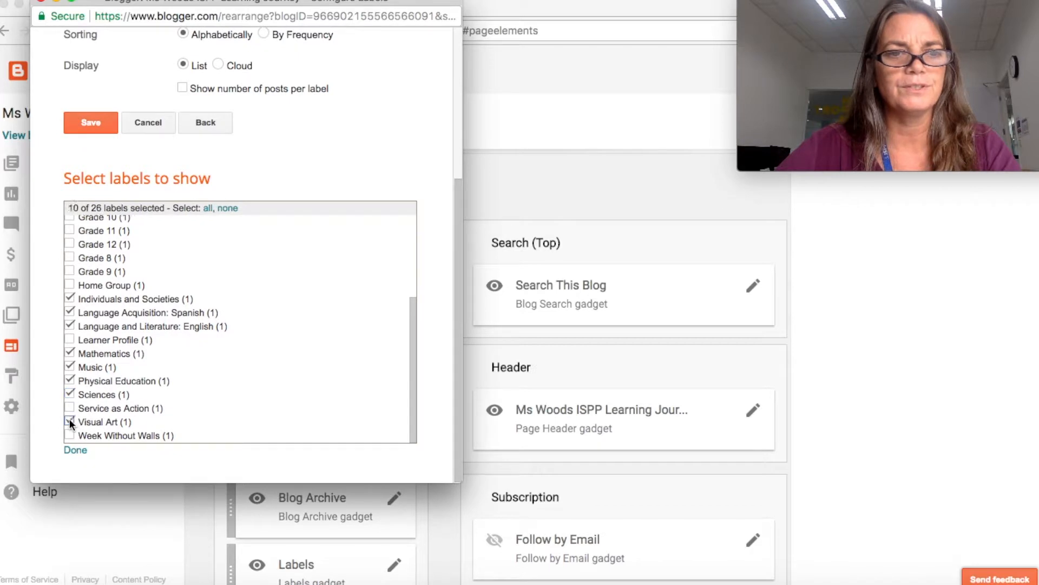
left_click(81, 121)
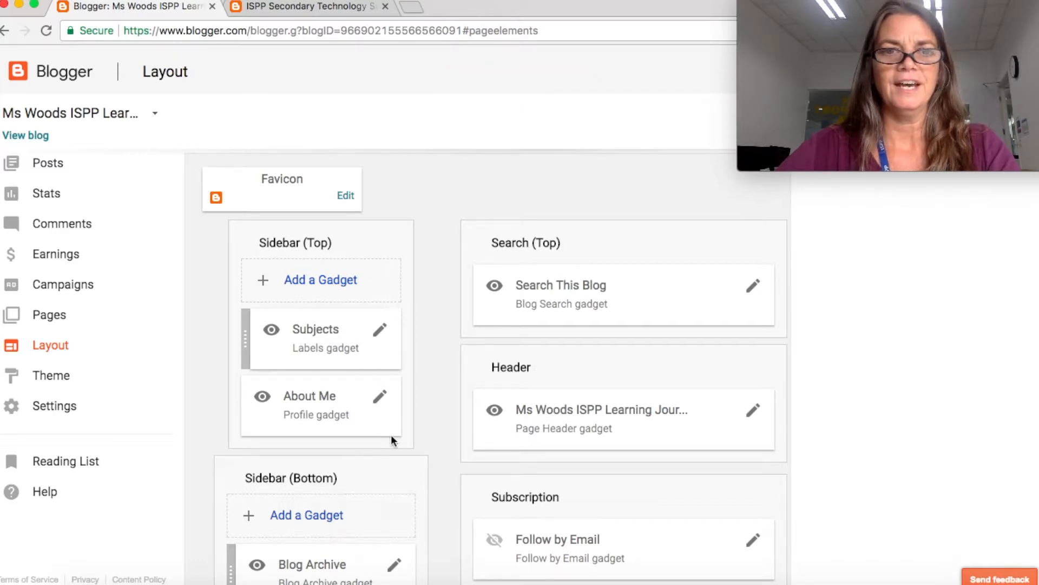
Move the existing Labels gadget from Sidebar (Bottom) to Sidebar (Top), between Subjects and About Me.
scroll(392, 436, "down", 3)
scroll(391, 440, "down", 1)
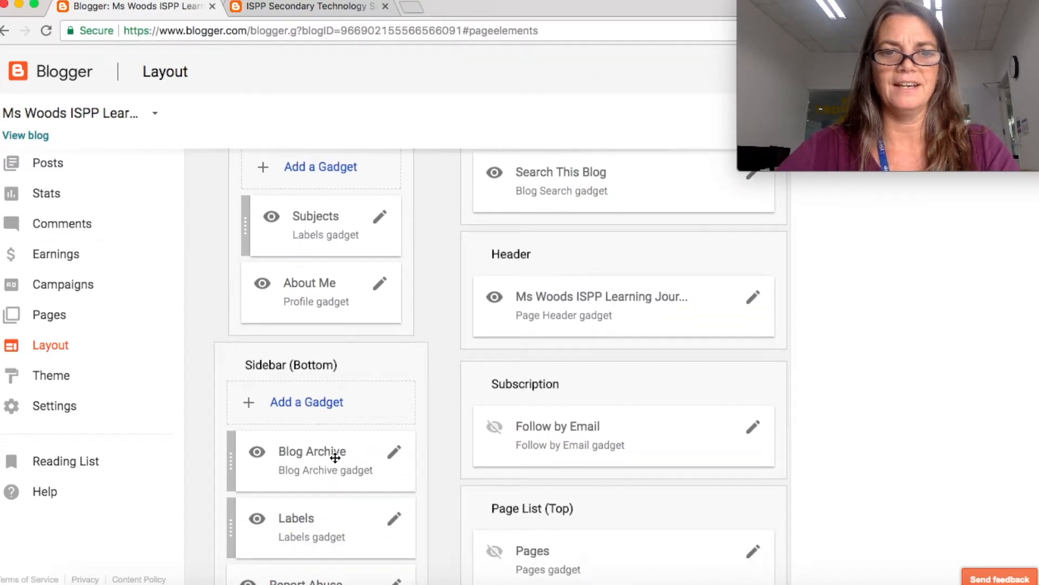
left_click_drag(323, 522, 318, 274)
scroll(422, 357, "up", 3)
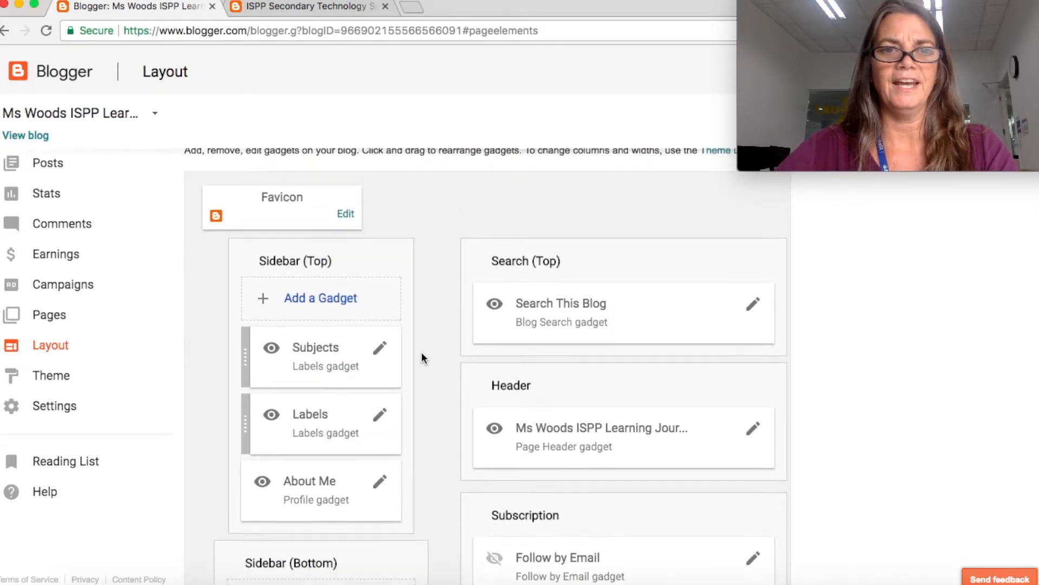
Open the moved Labels gadget for editing and title it "Aproaches to Learning".
scroll(421, 352, "down", 1)
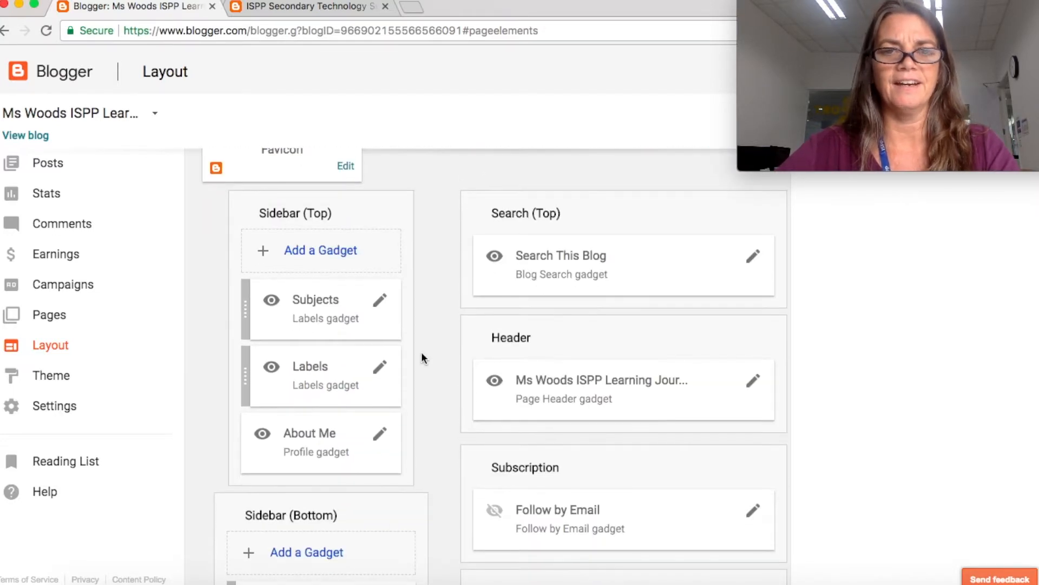
left_click(379, 366)
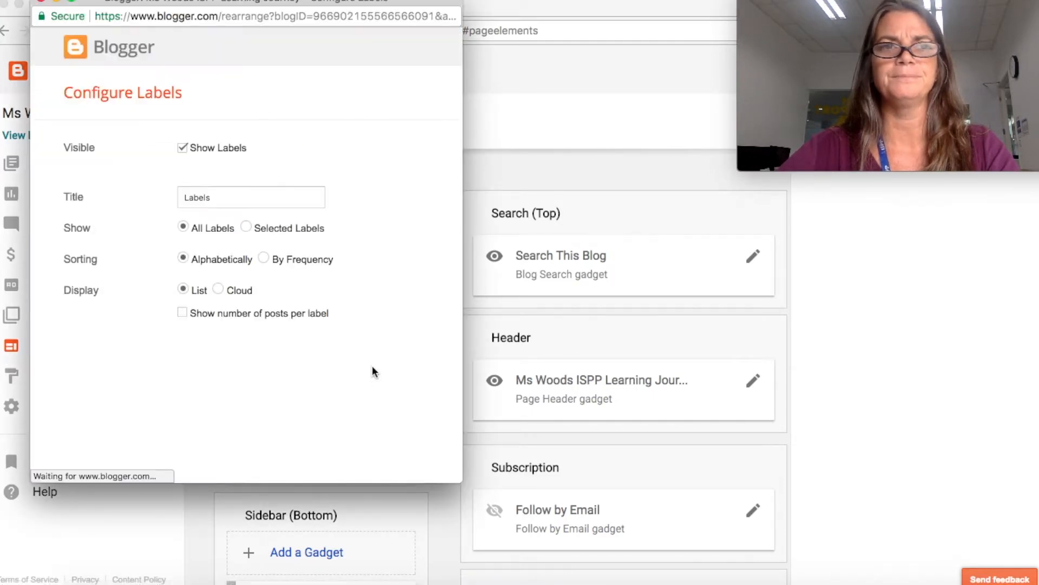
left_click(228, 195)
left_click_drag(227, 195, 163, 199)
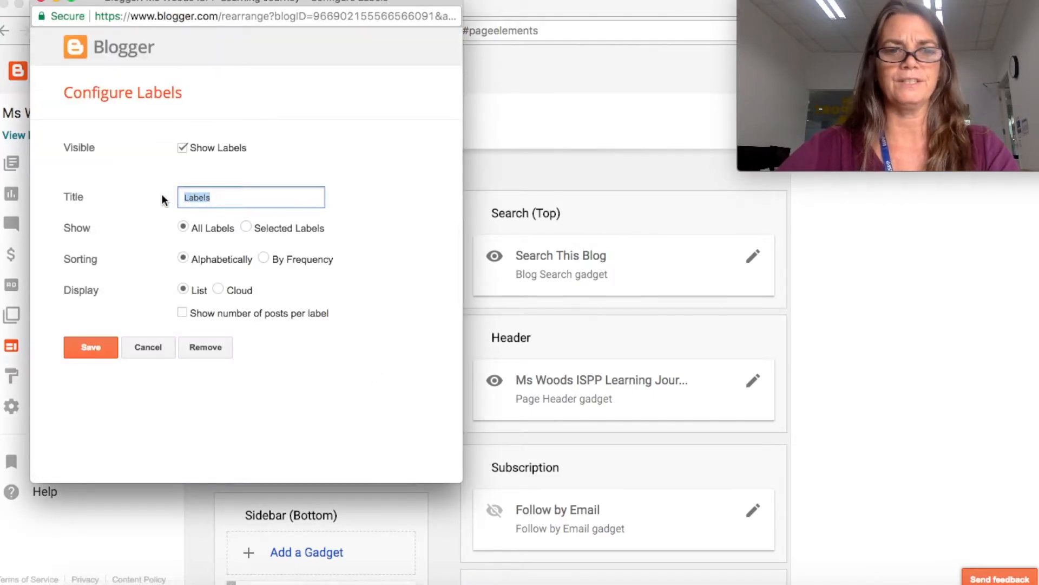
type("Aproache")
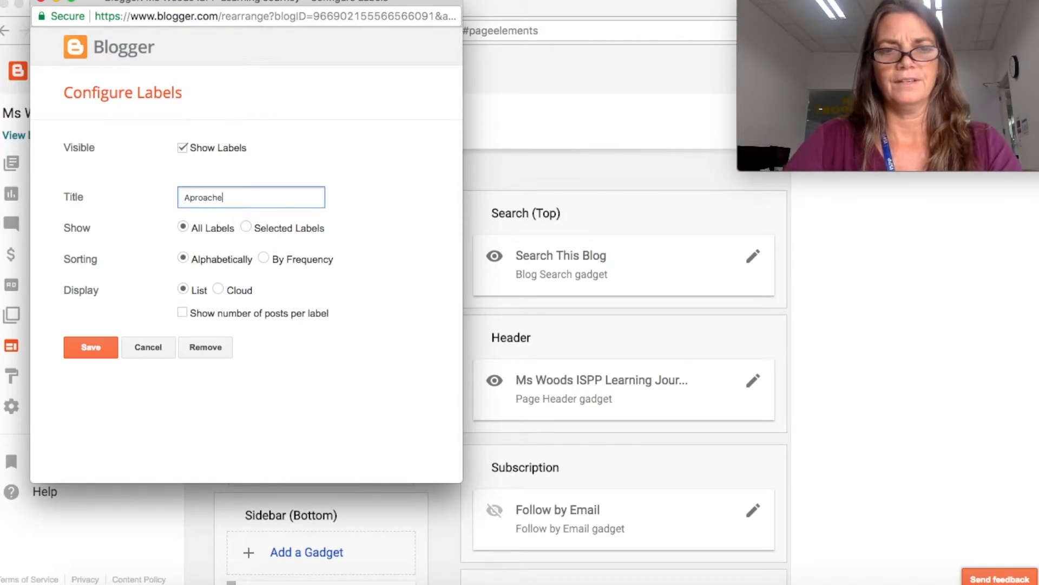
type("s to Learning")
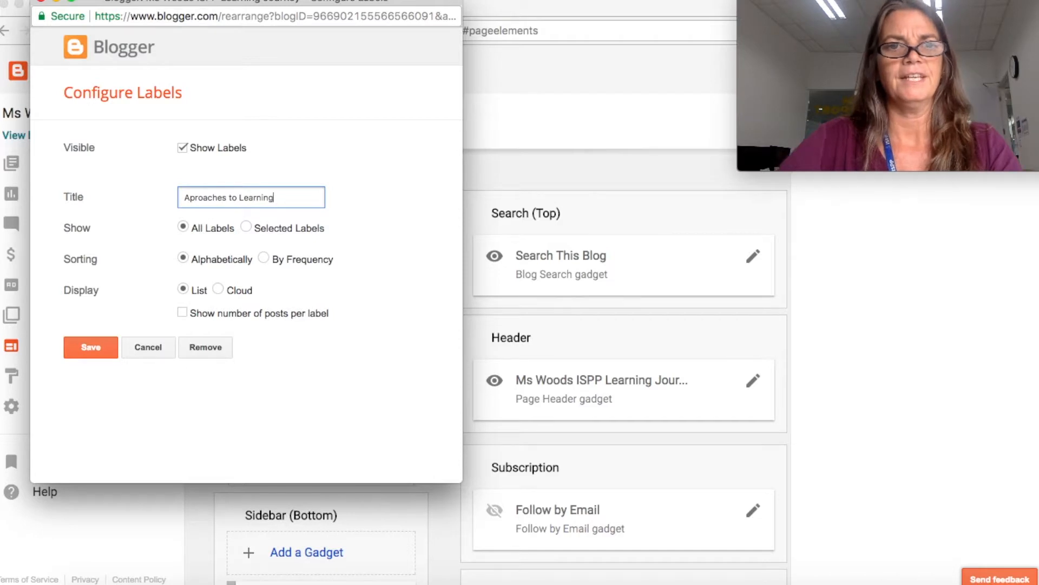
Set the gadget to show Selected Labels and deselect all labels in its list.
left_click(246, 227)
left_click(316, 235)
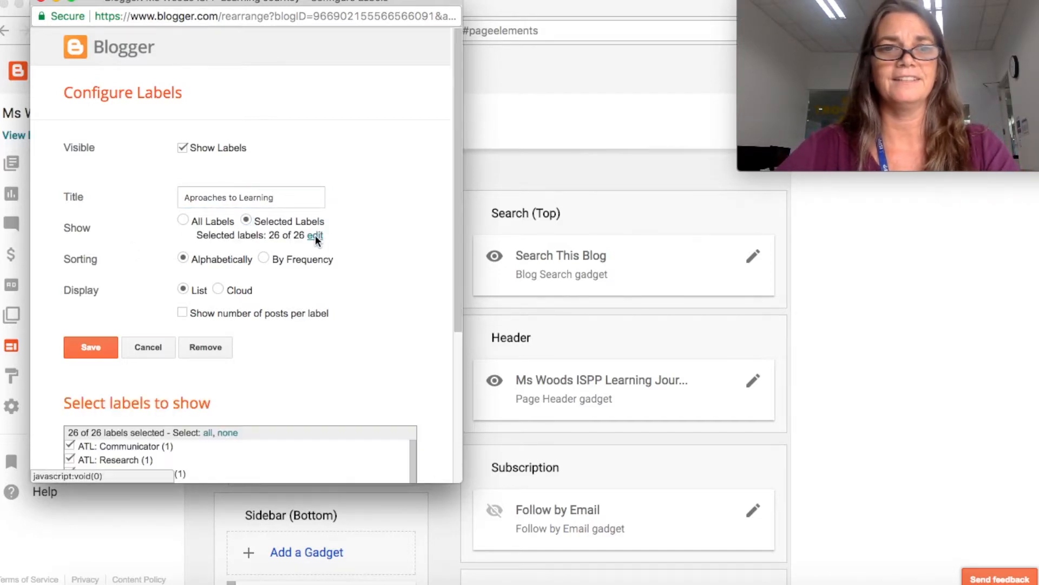
left_click(228, 432)
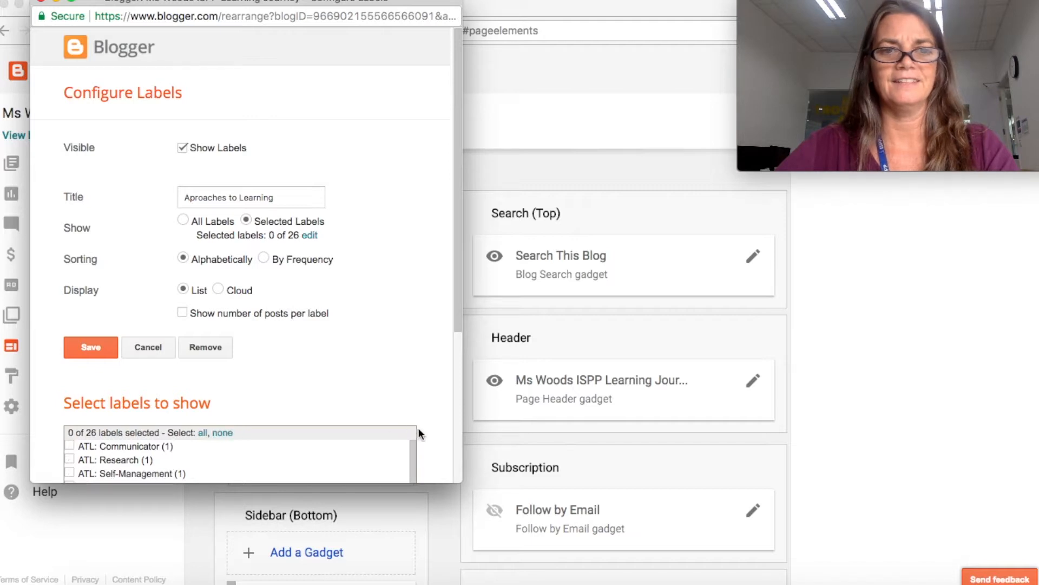
Select the ATL labels Communicator, Research, Self-Management, Social/Collaboration and Thinking, plus Global Citizenship, Goals and Home Group.
scroll(421, 430, "down", 5)
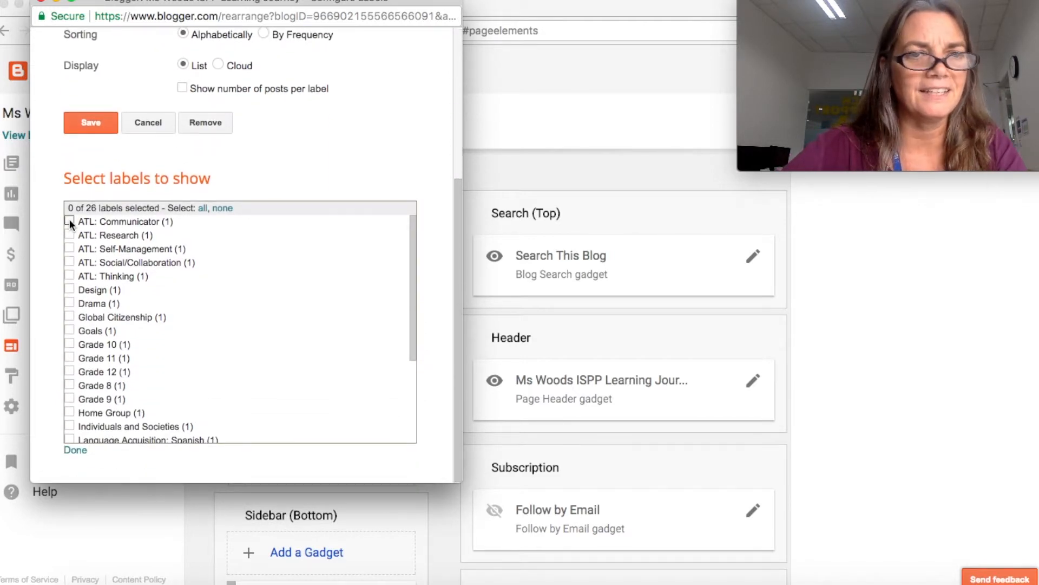
left_click(69, 248)
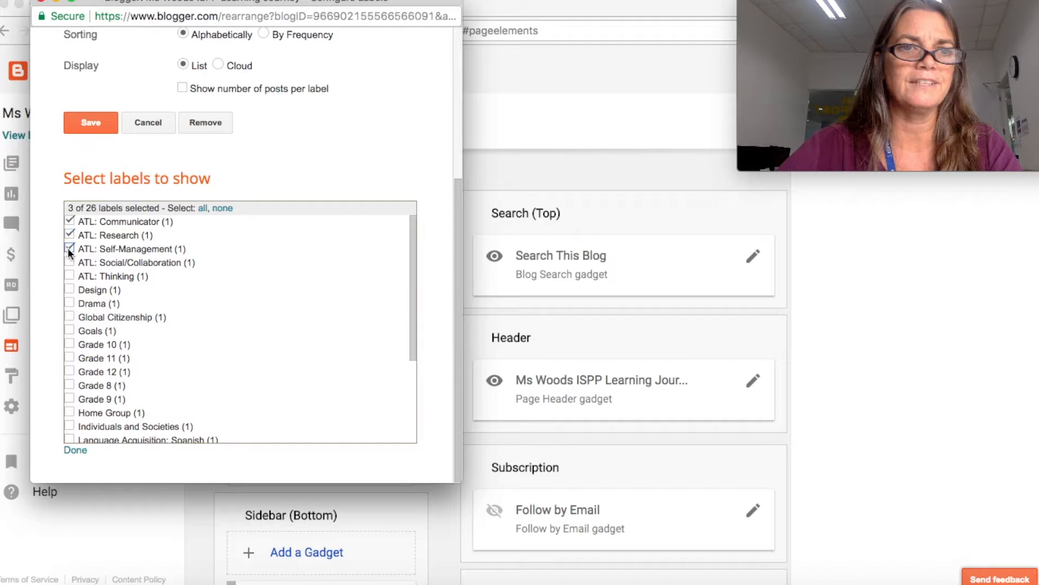
left_click(69, 275)
left_click(69, 316)
left_click(69, 331)
scroll(254, 362, "down", 3)
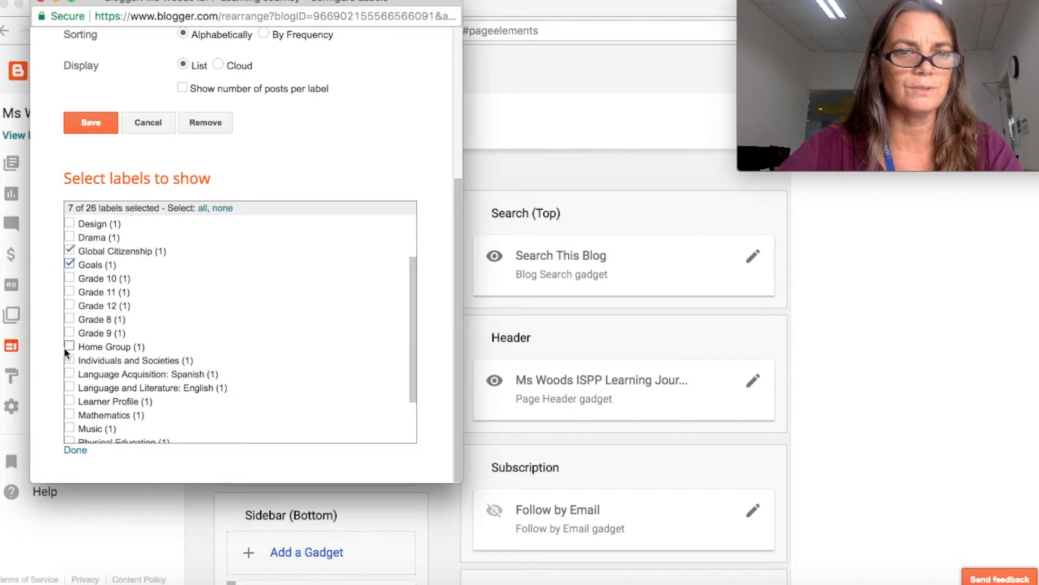
left_click(69, 346)
Add Learner Profile, Service as Action and Week Without Walls to the selected labels and save the Aproaches to Learning gadget.
scroll(244, 379, "down", 3)
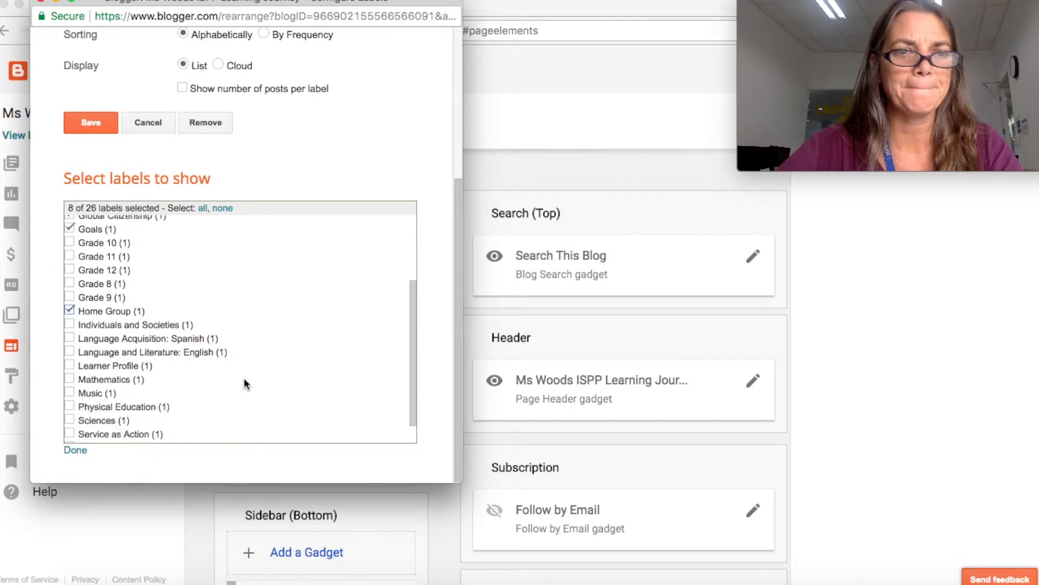
left_click(69, 339)
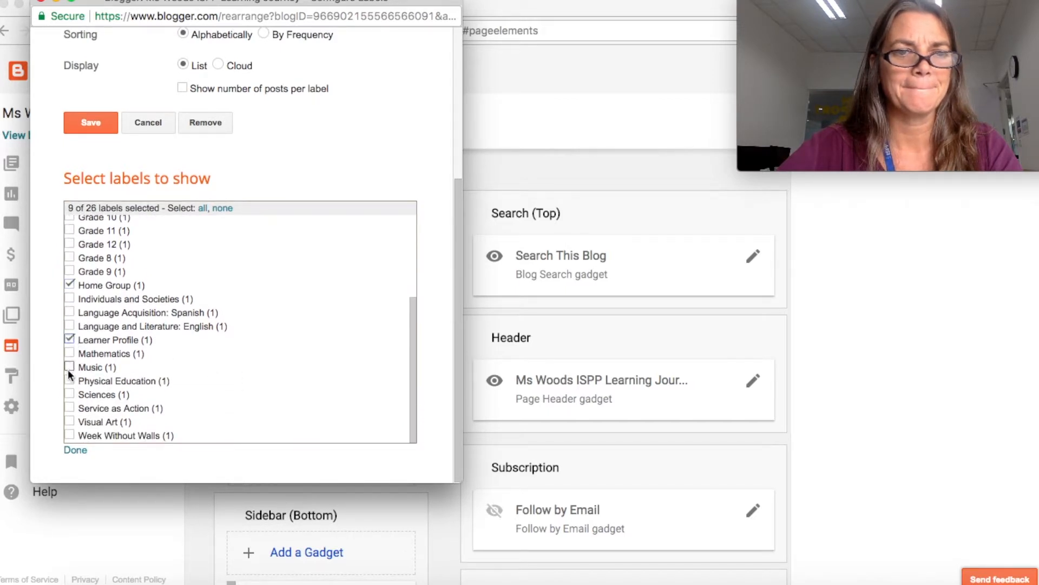
left_click(71, 407)
left_click(69, 434)
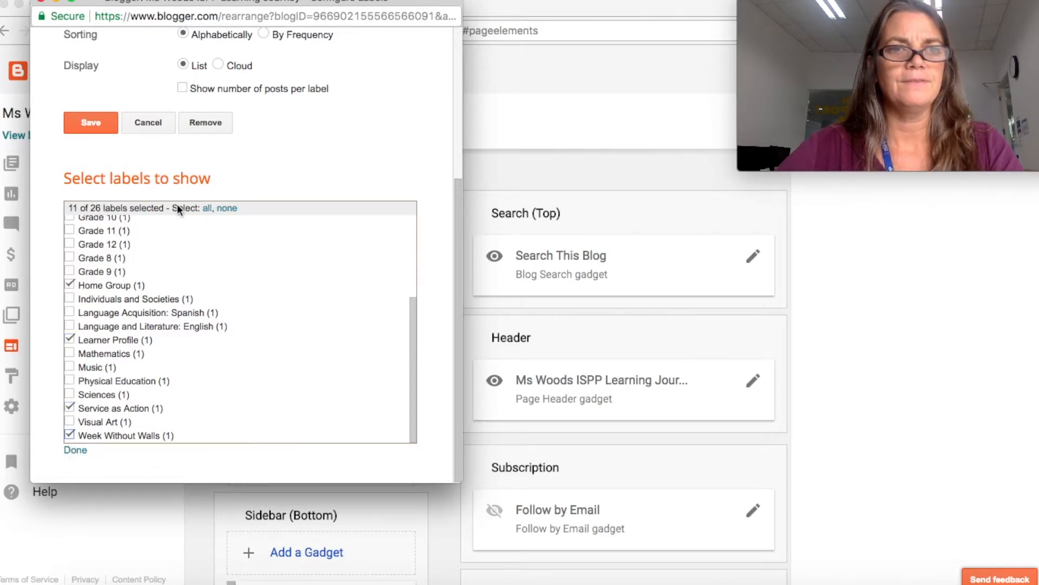
left_click(92, 123)
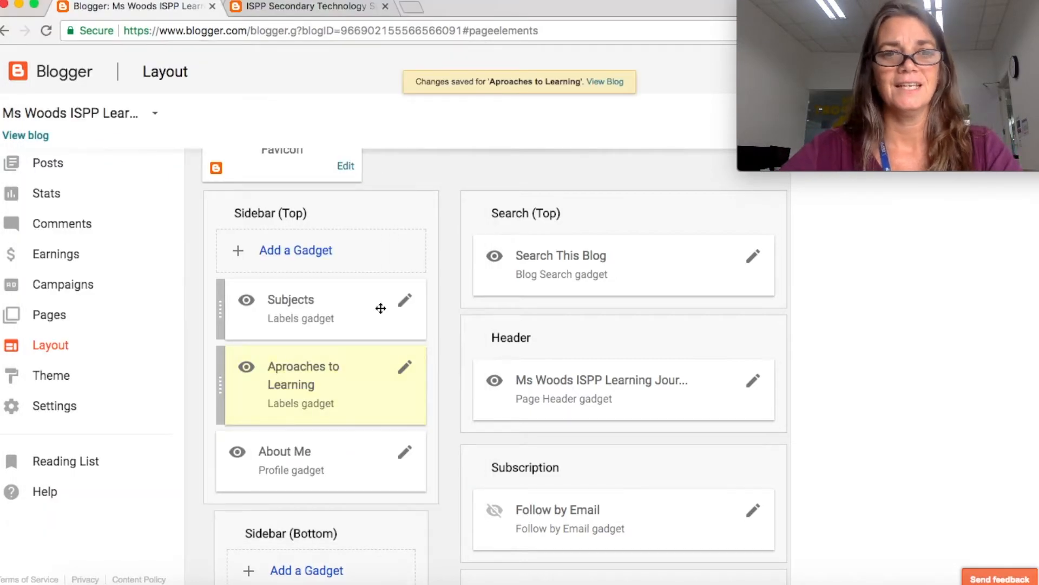
Add another Labels gadget to the Sidebar (Top) section.
left_click(306, 257)
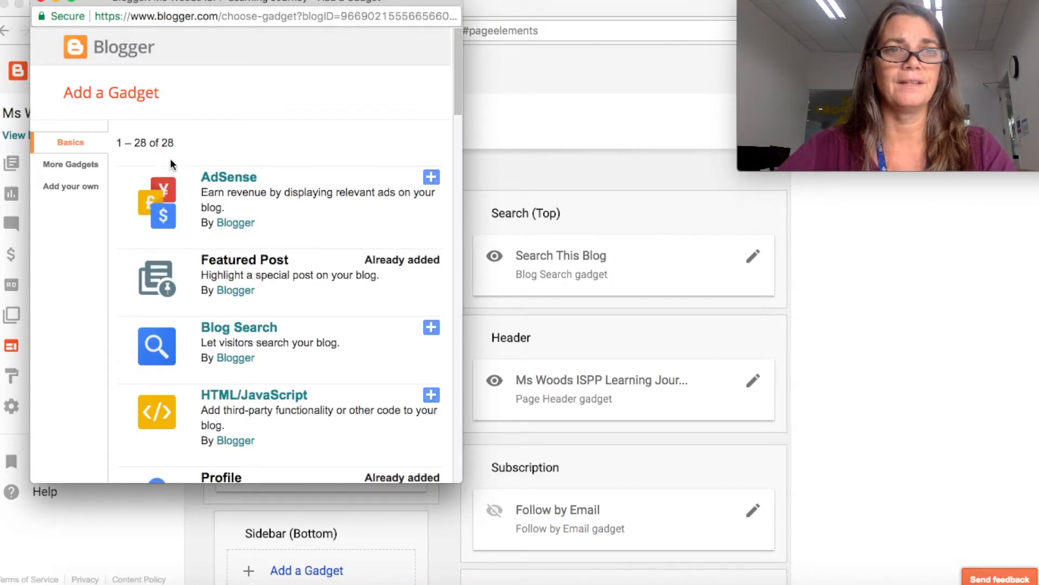
scroll(294, 332, "down", 8)
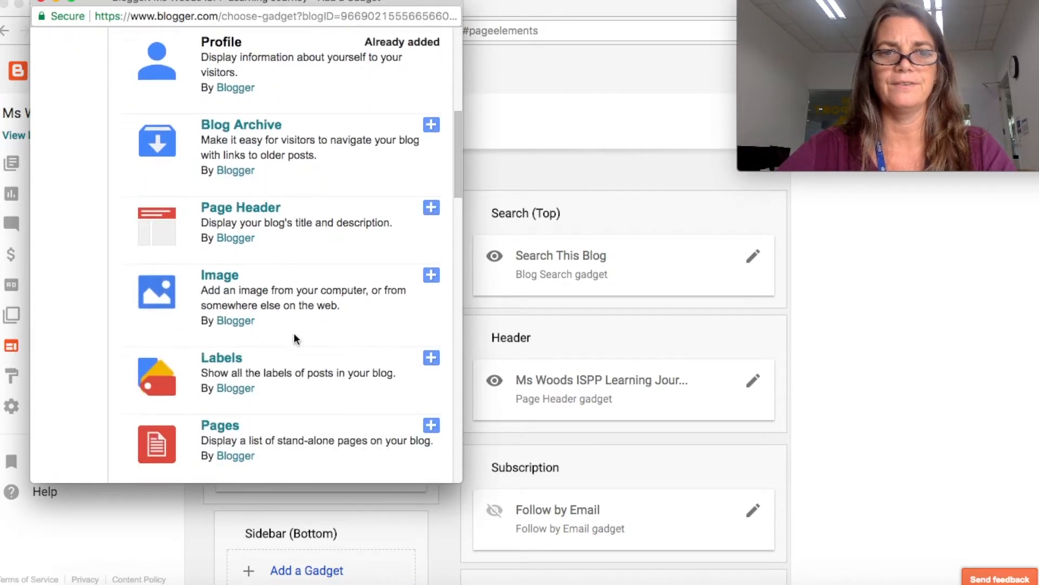
scroll(294, 340, "down", 2)
left_click(431, 318)
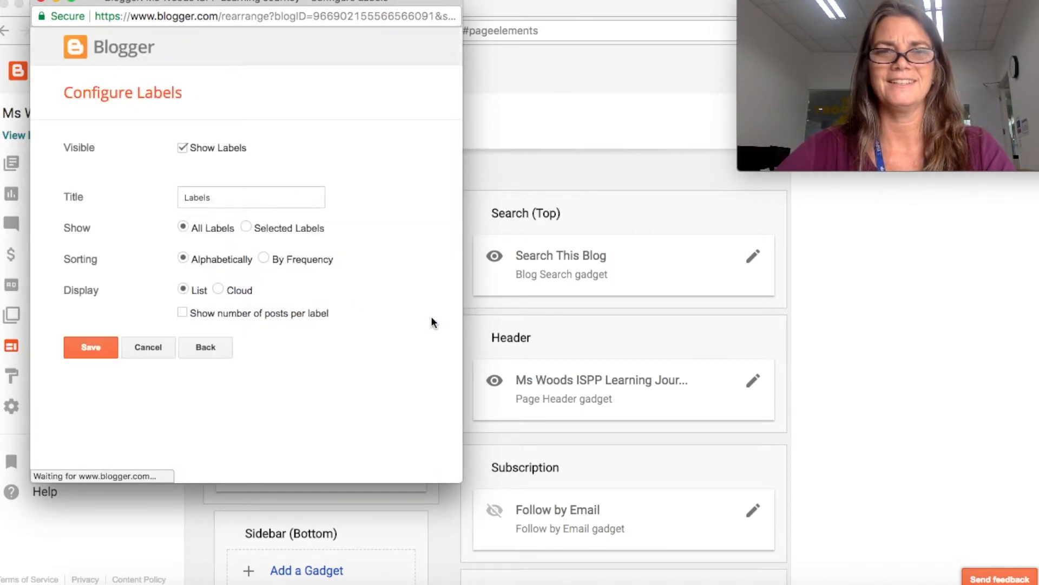
Title the new Labels gadget "Grade" and set it to show Selected Labels.
left_click_drag(219, 197, 135, 198)
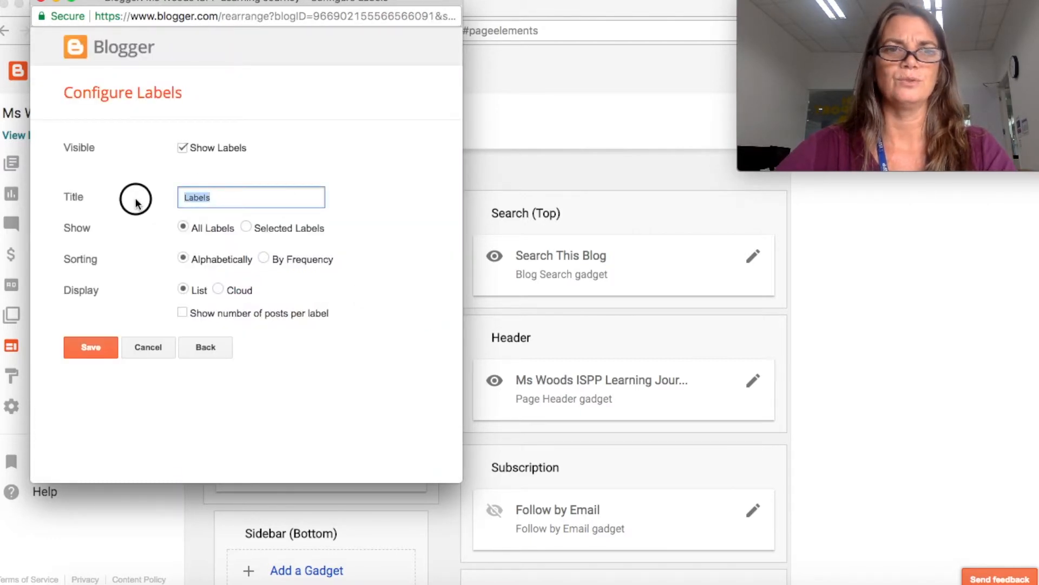
type("Grade")
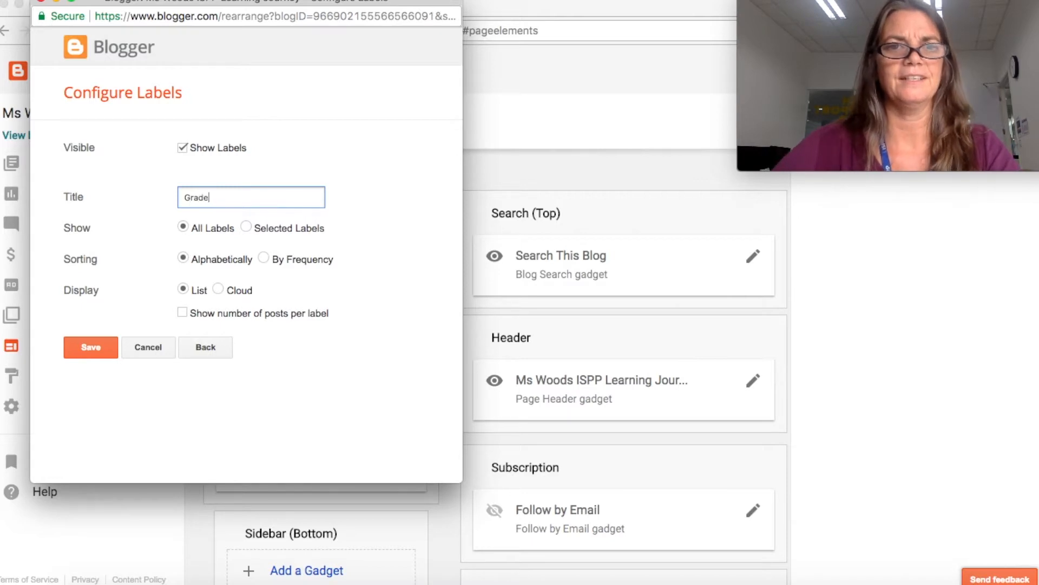
left_click(246, 226)
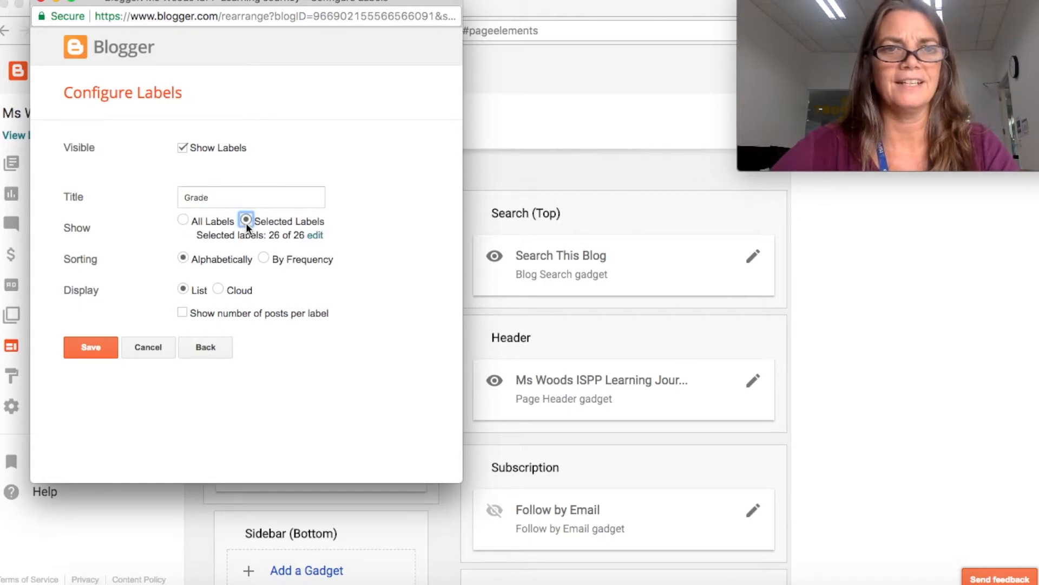
Edit the Grade gadget's selected labels and clear the whole selection.
left_click(314, 234)
scroll(158, 379, "down", 3)
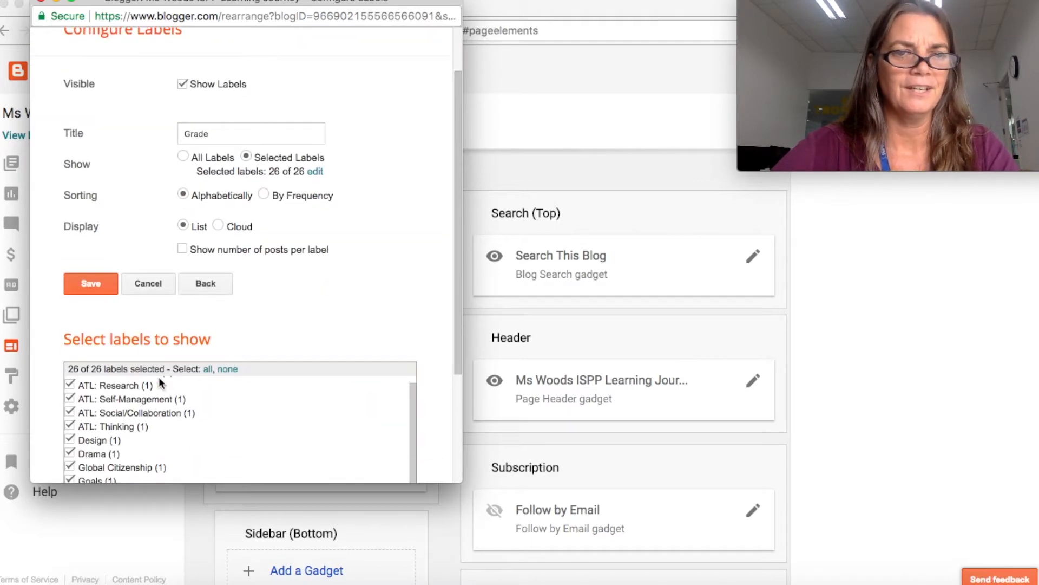
left_click(228, 368)
Select the Grade 8, Grade 9, Grade 10, Grade 11 and Grade 12 labels and save the Grade gadget.
scroll(434, 406, "down", 5)
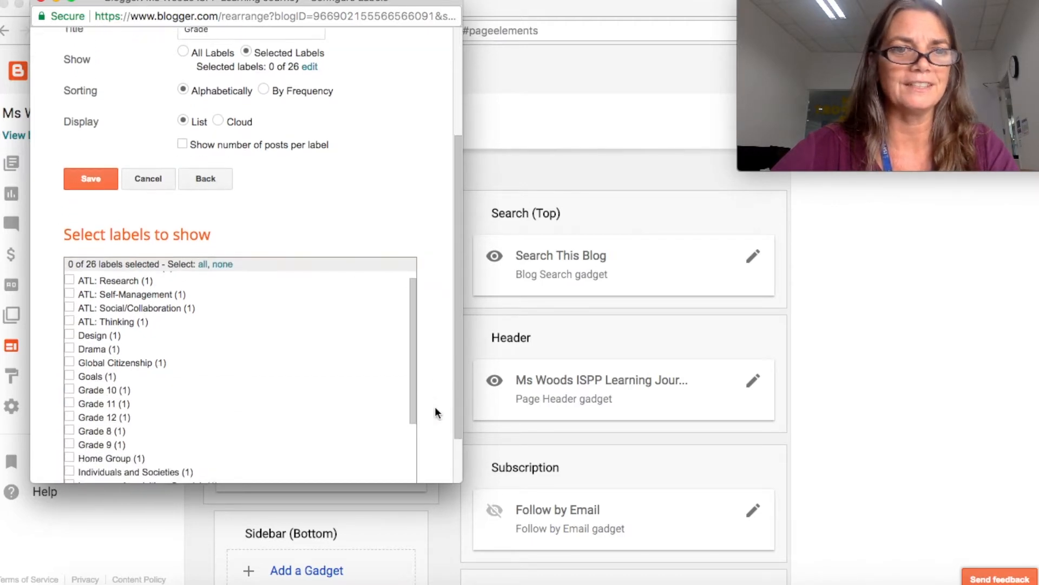
left_click(67, 386)
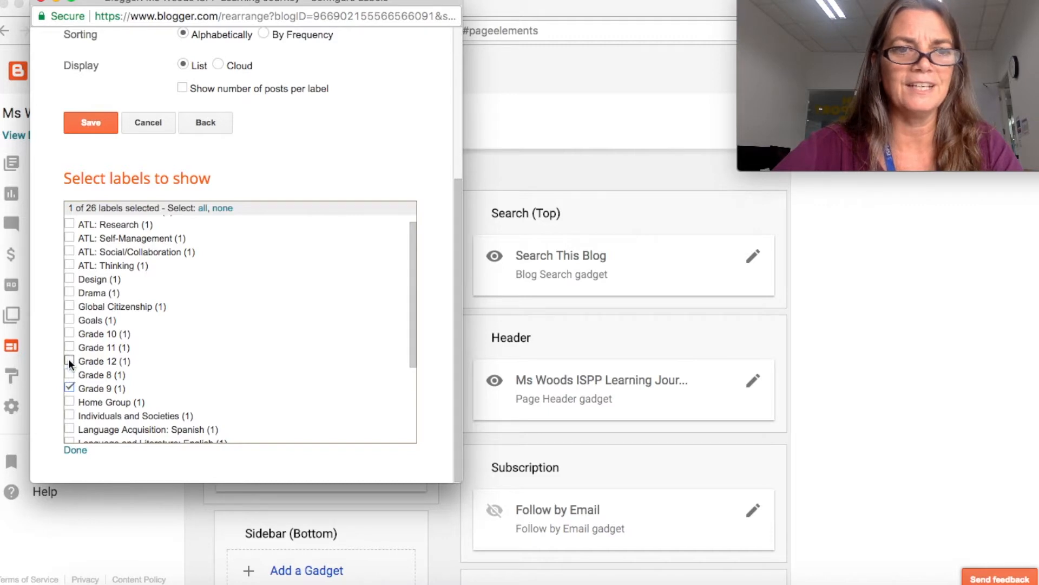
left_click(67, 360)
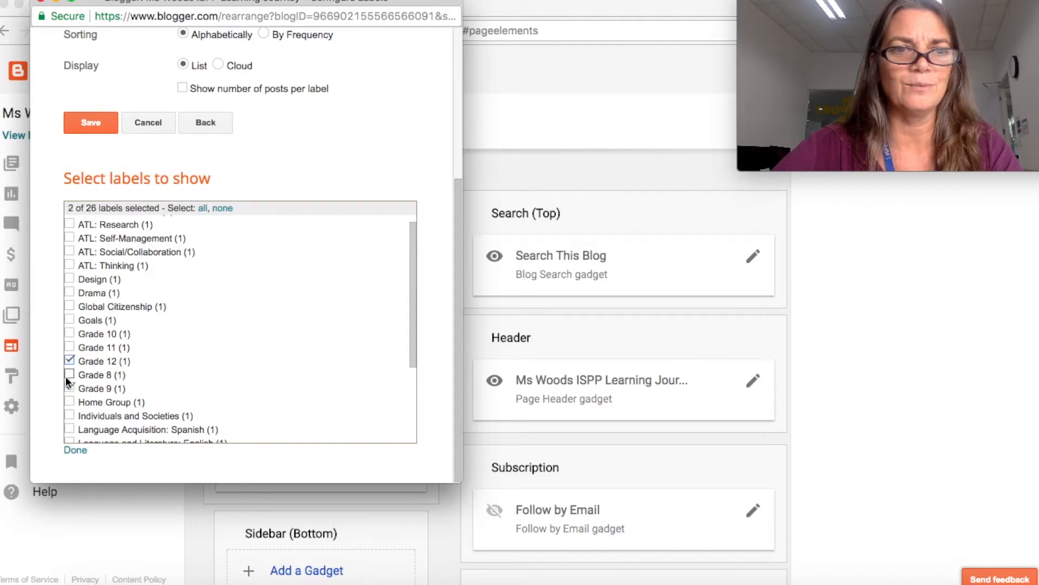
left_click(69, 346)
left_click(68, 331)
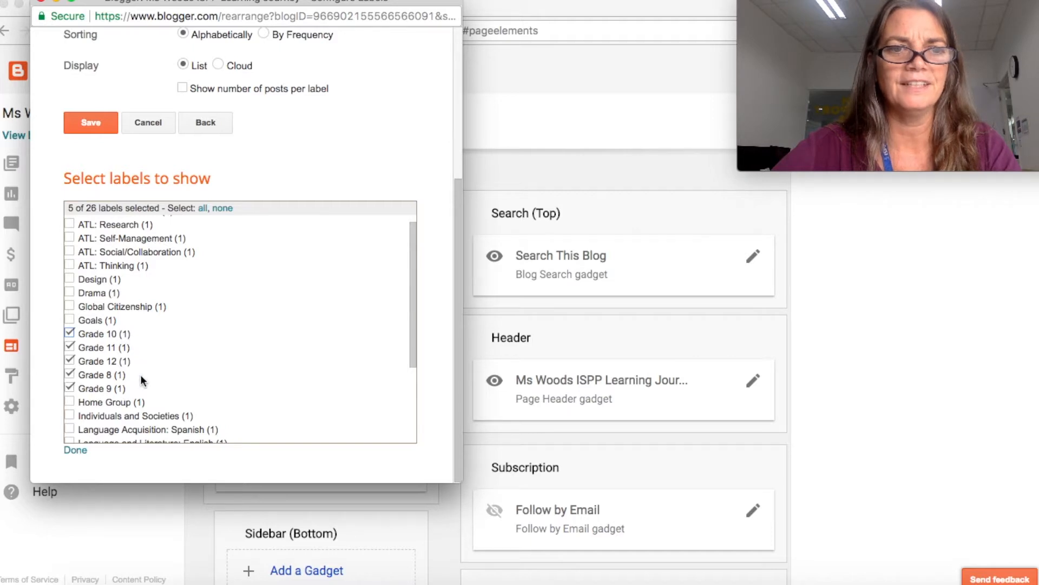
left_click(86, 125)
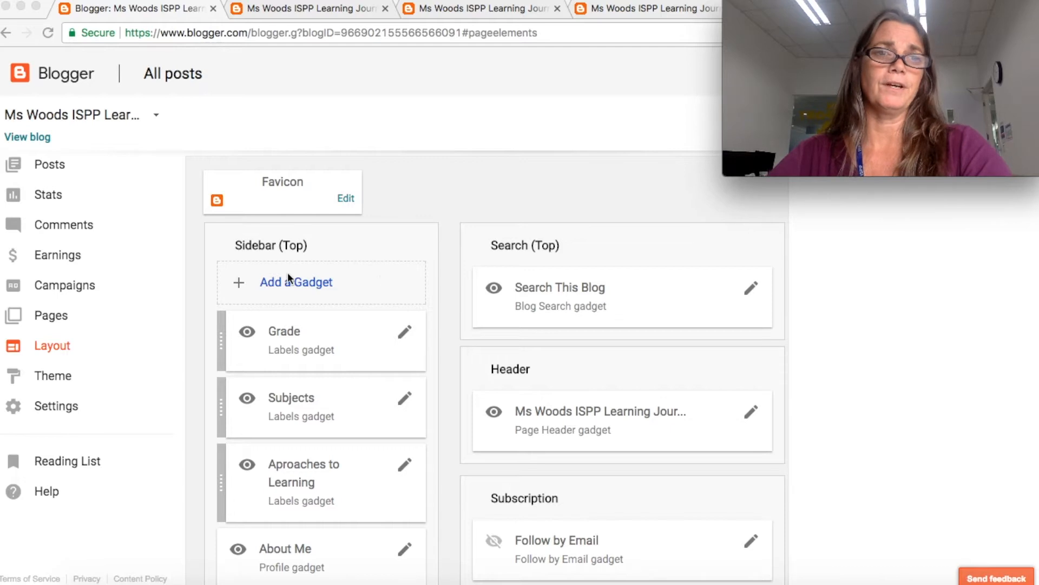
View the published blog to check its new sidebar gadgets.
left_click(26, 134)
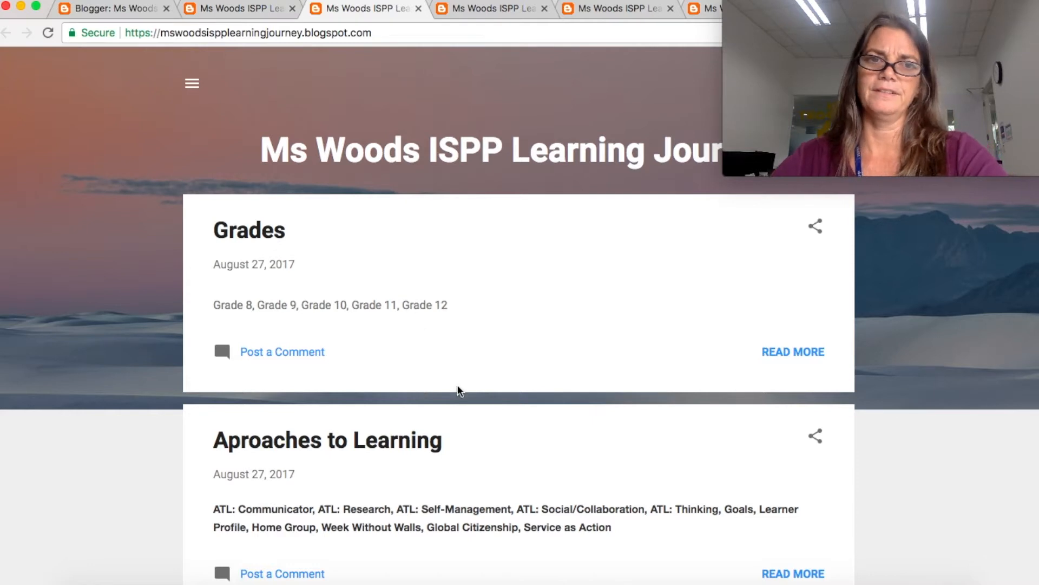
Look through the Grades, Aproaches to Learning and Subjects posts on the published blog's home page.
scroll(620, 180, "down", 1)
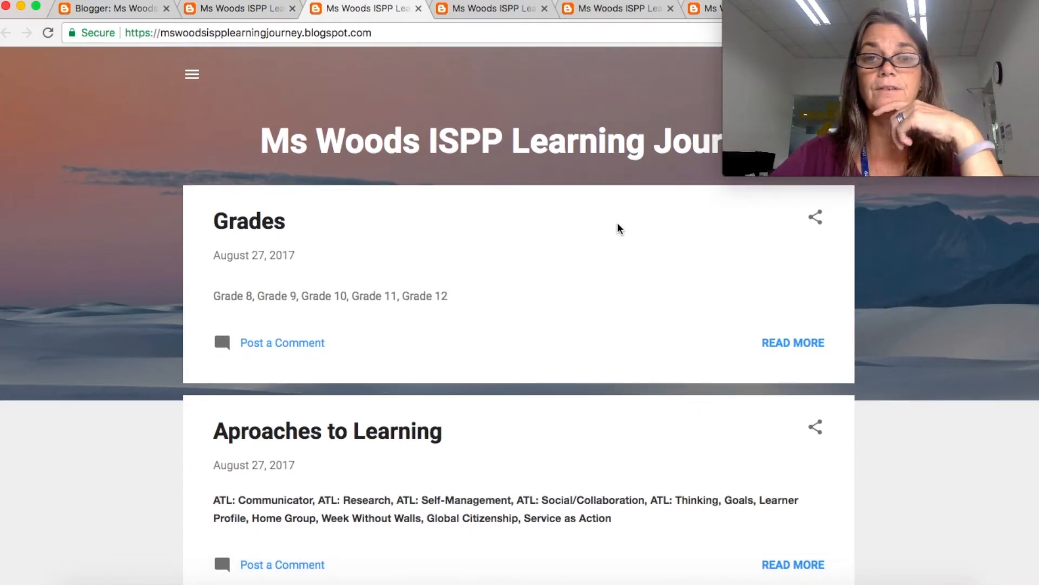
scroll(610, 332, "down", 4)
scroll(581, 443, "down", 5)
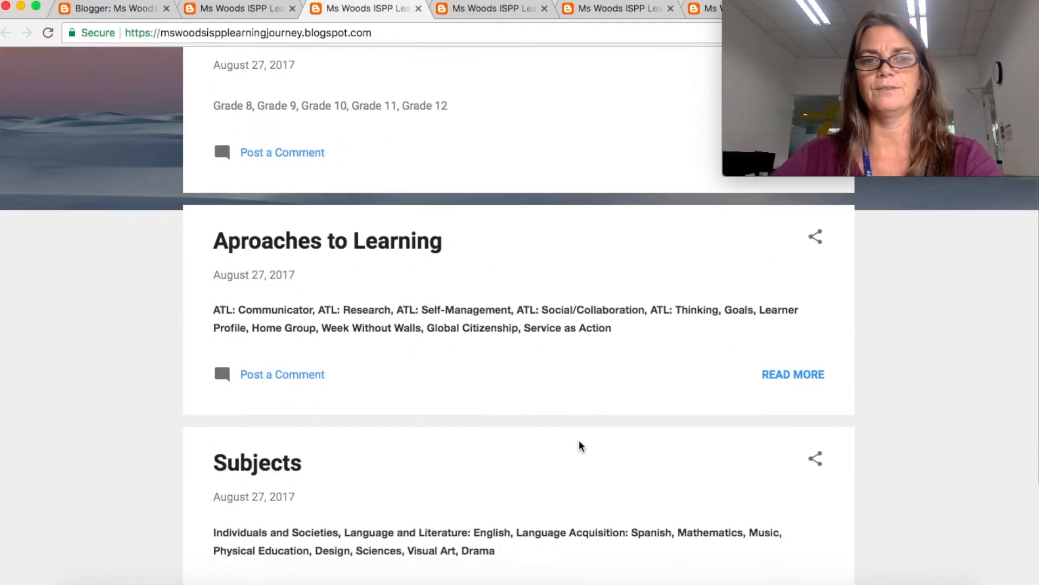
scroll(581, 445, "up", 4)
scroll(581, 445, "up", 4)
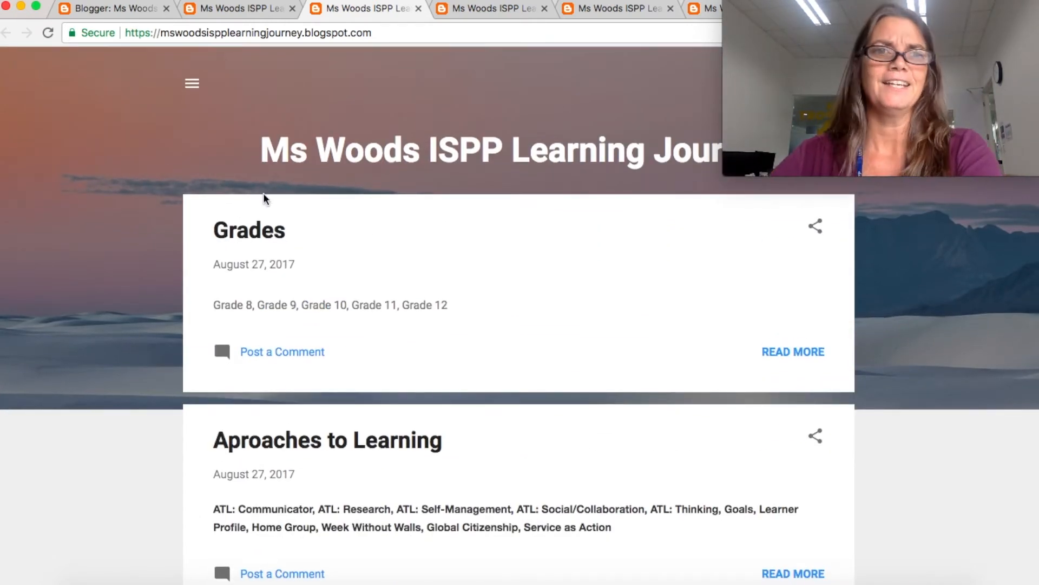
Expand the Grade labels in the published blog's sidebar and show the posts labelled Grade 10.
left_click(193, 85)
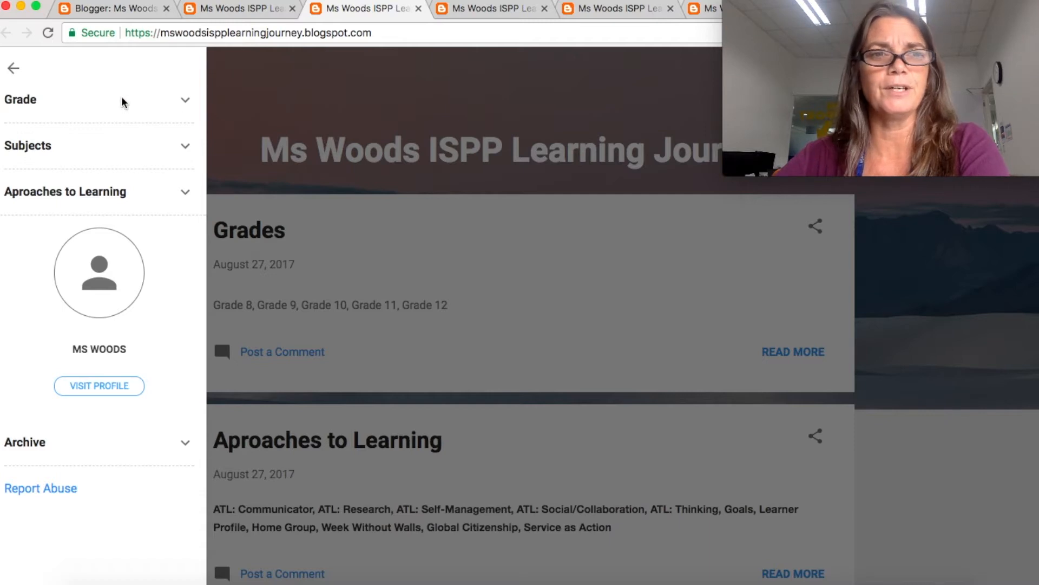
left_click(182, 98)
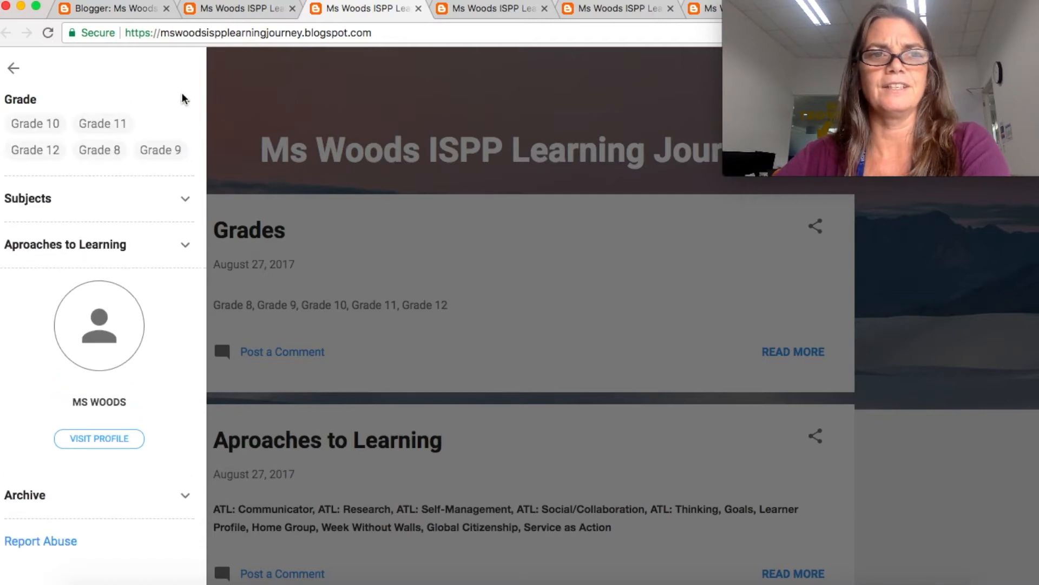
left_click(37, 119)
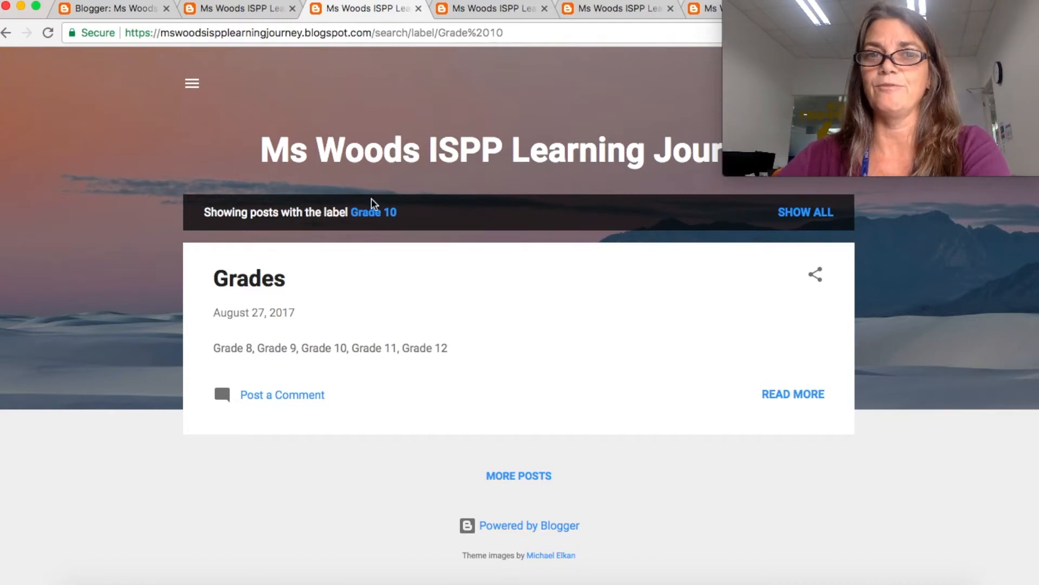
Use the blog sidebar's Subjects labels to show the posts labelled Design.
left_click(192, 84)
left_click(30, 222)
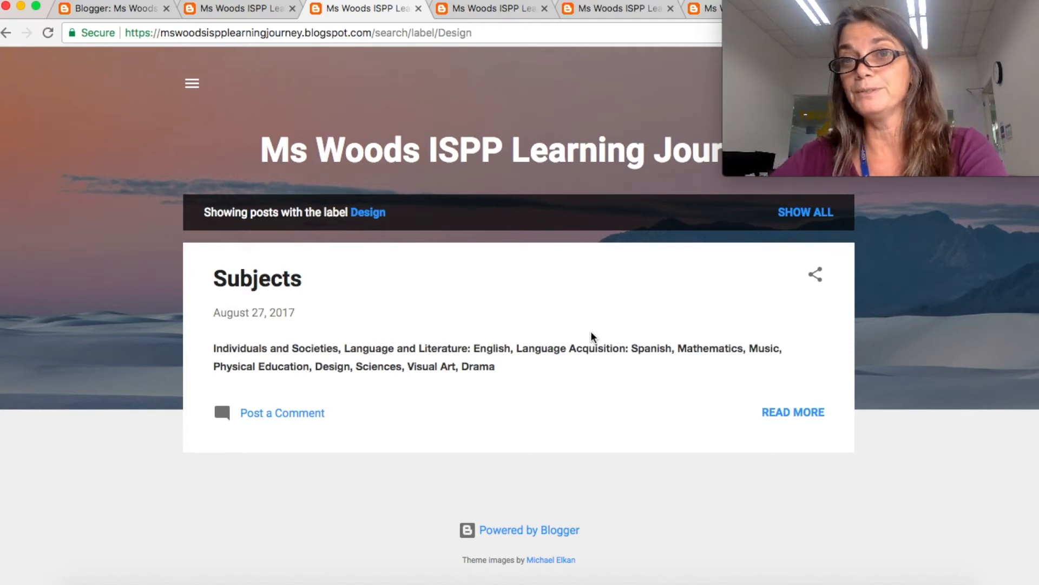
scroll(591, 337, "down", 1)
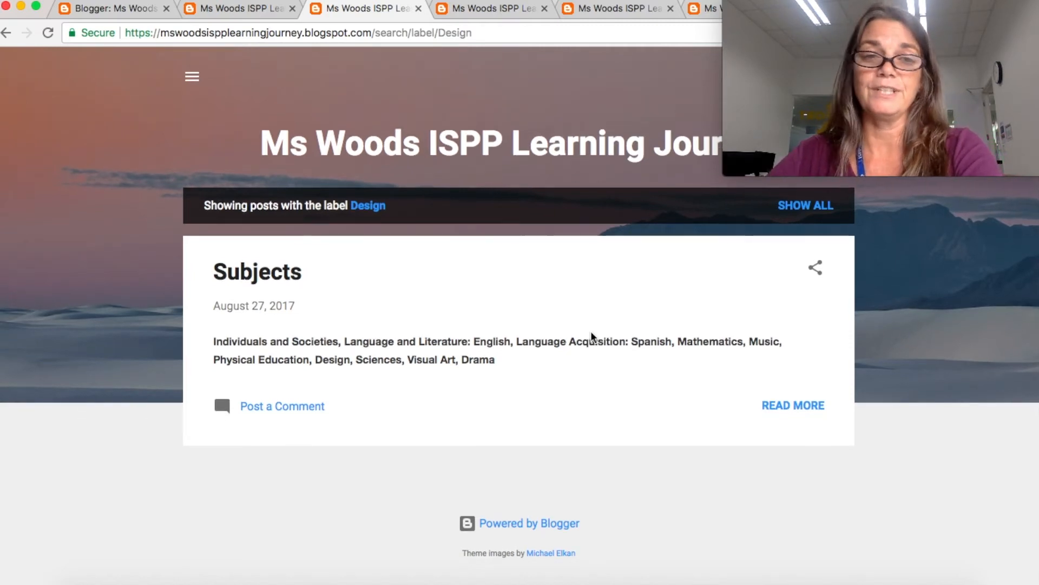
scroll(591, 337, "up", 1)
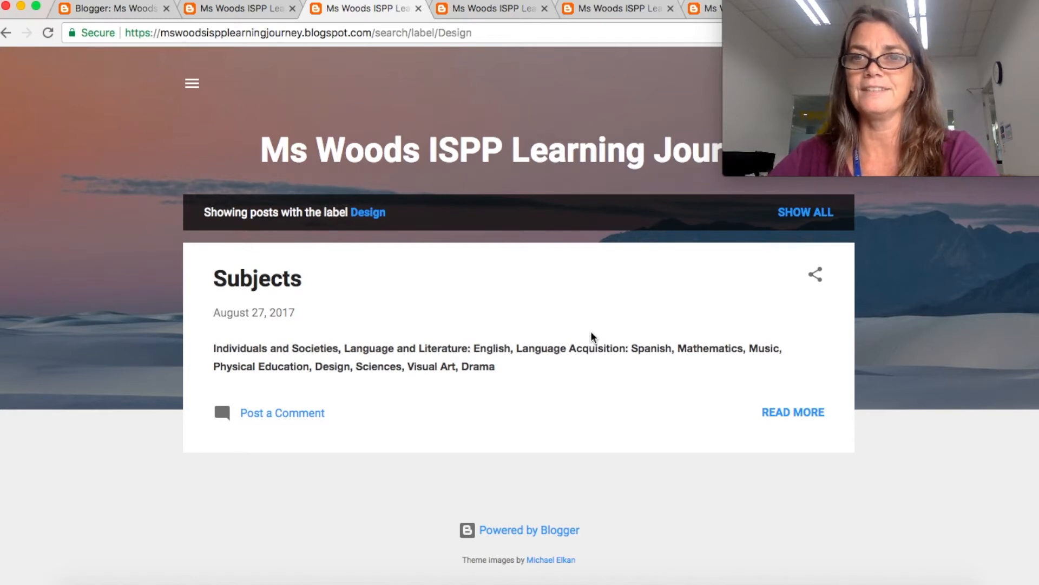
Review the Grade, Subjects and Aproaches to Learning labels in the blog's sidebar, then close the sidebar.
left_click(192, 85)
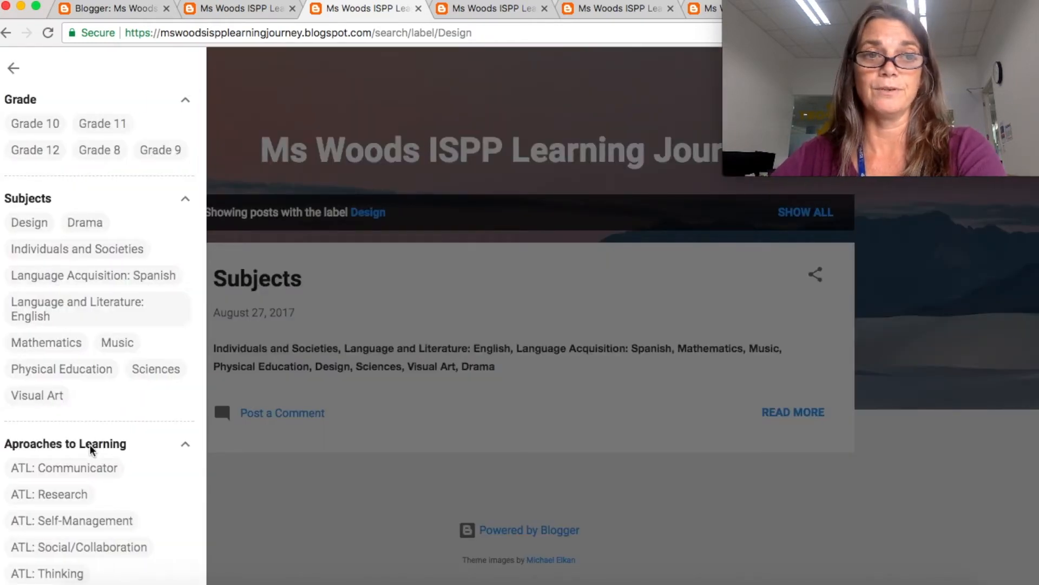
scroll(91, 448, "down", 5)
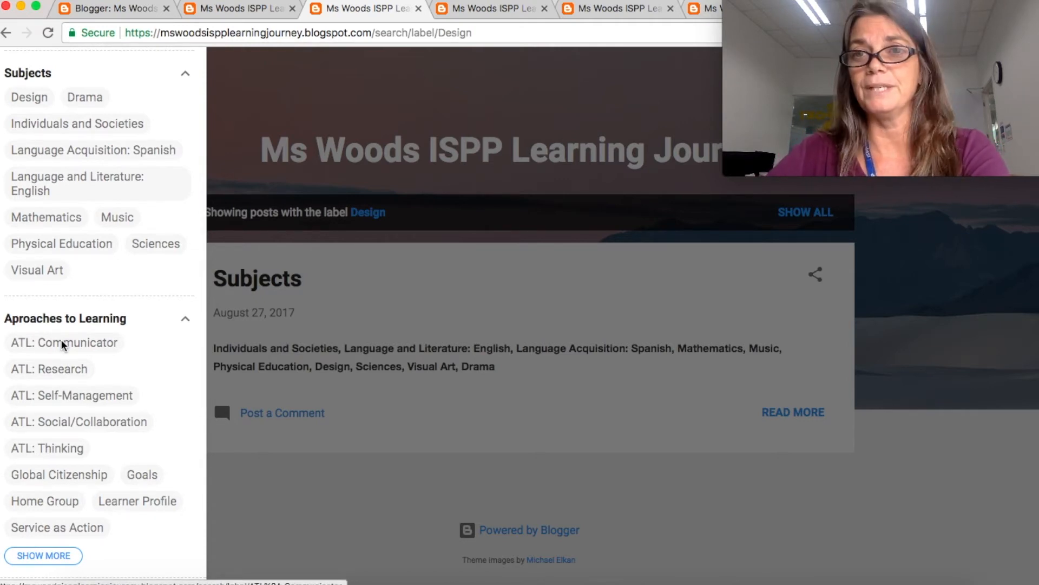
scroll(63, 344, "up", 5)
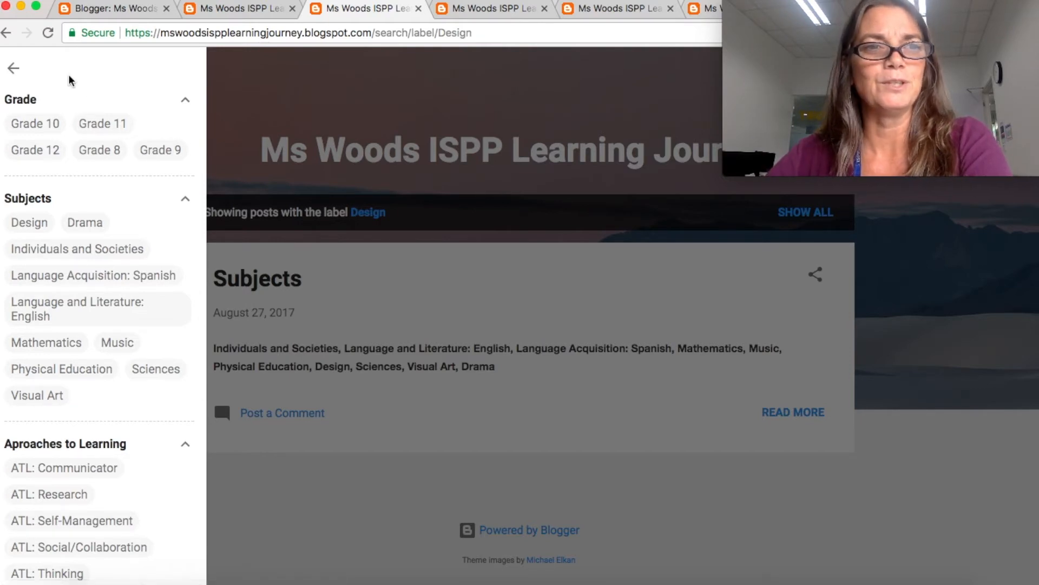
left_click(11, 69)
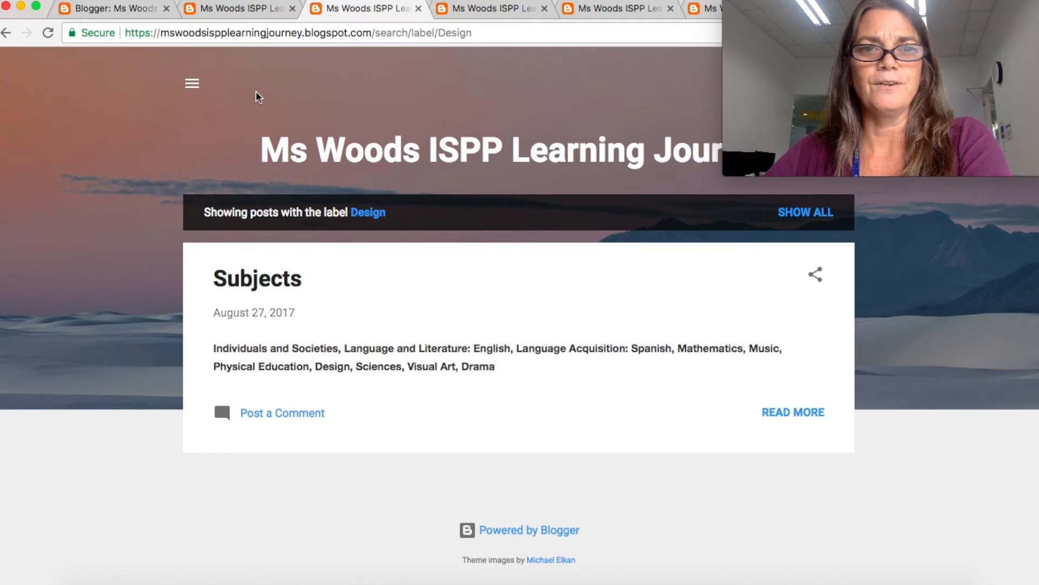
Return to the Blogger layout page, make the Grade gadget show the number of posts per label, and save it.
left_click(250, 10)
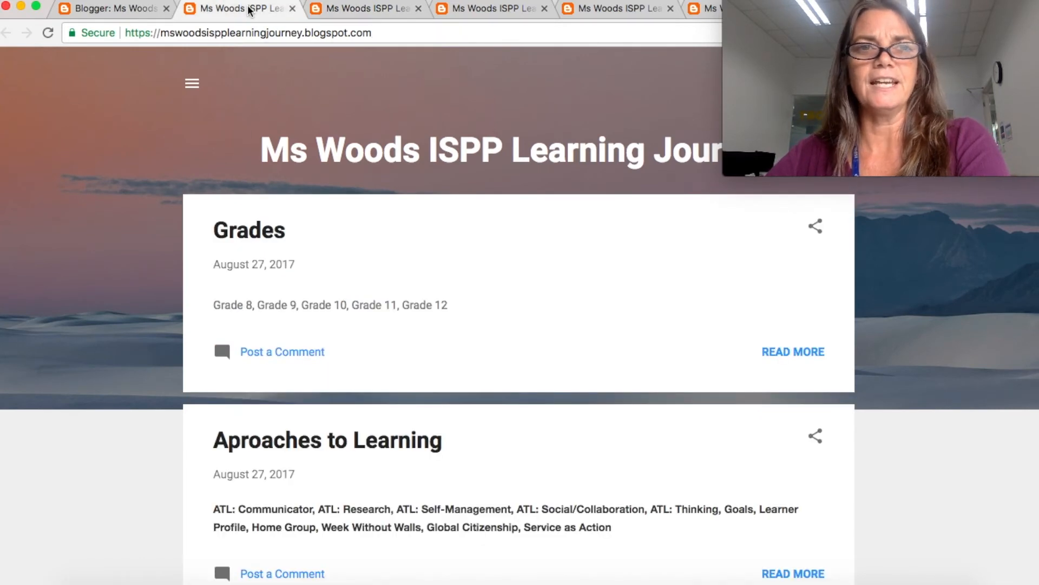
left_click(120, 9)
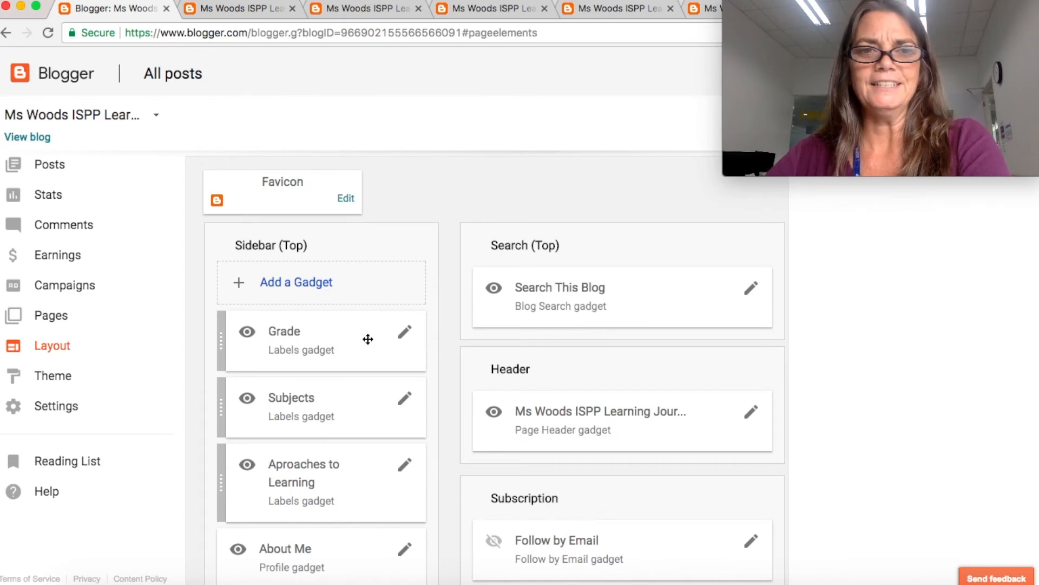
left_click(406, 332)
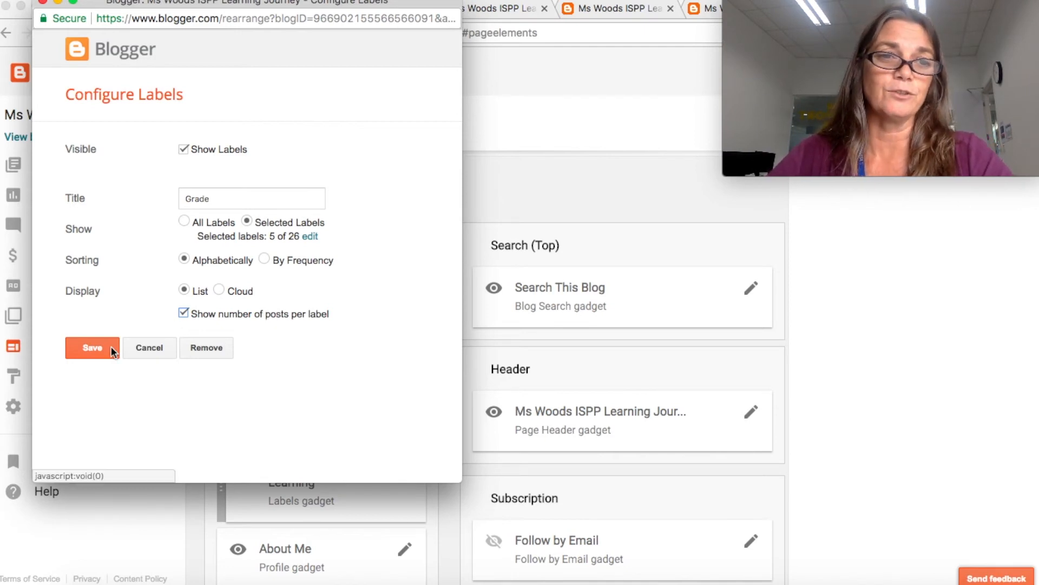
left_click(95, 350)
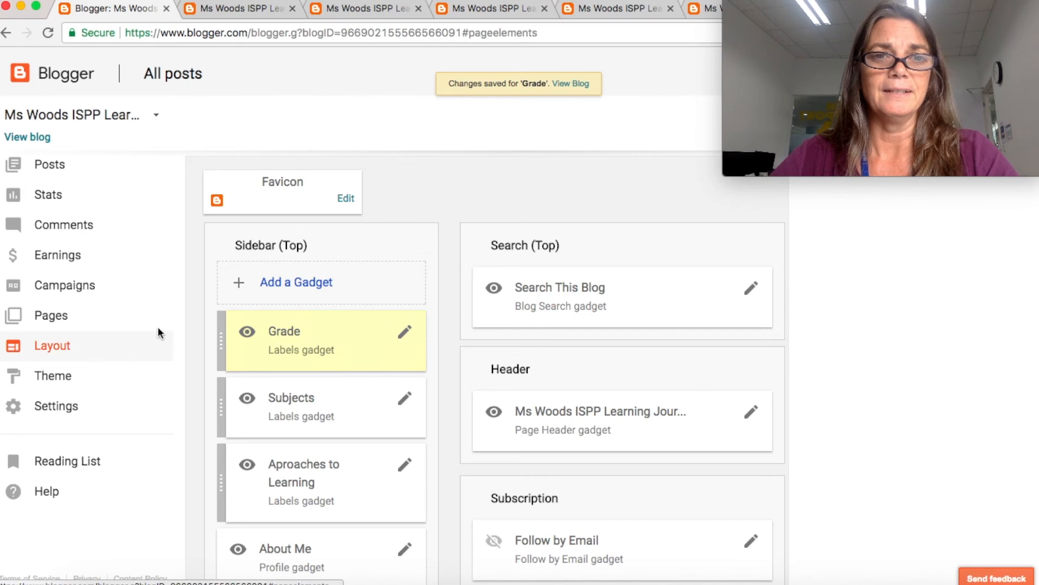
Make the Subjects and Aproaches to Learning gadgets show the number of posts per label, saving each one.
left_click(406, 396)
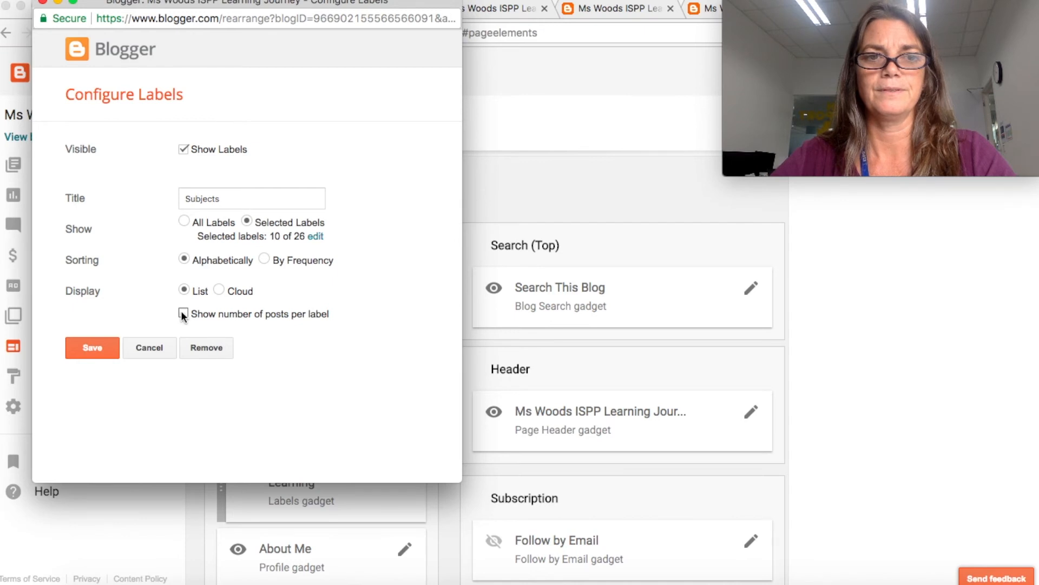
left_click(99, 339)
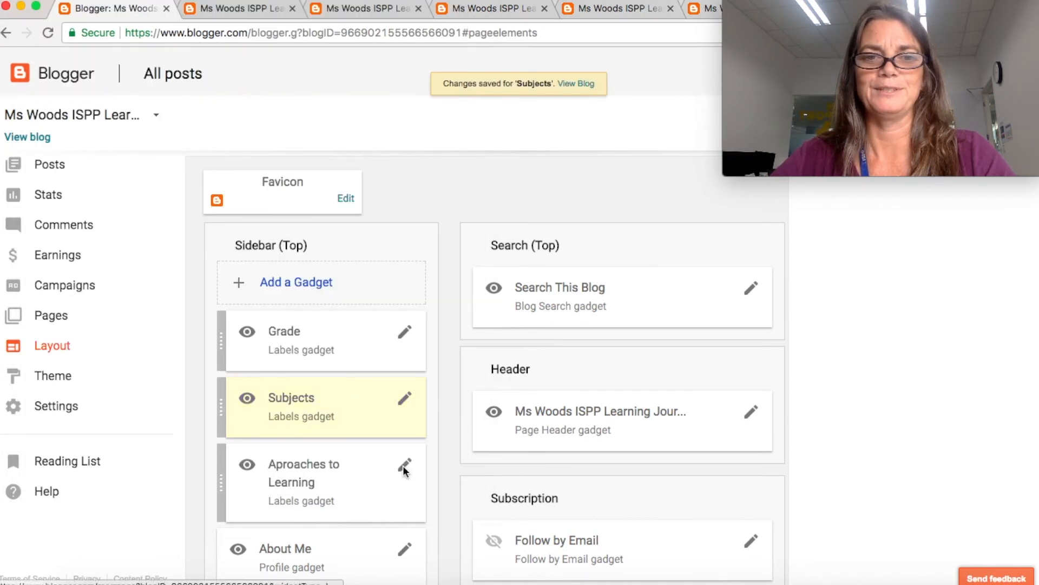
left_click(404, 467)
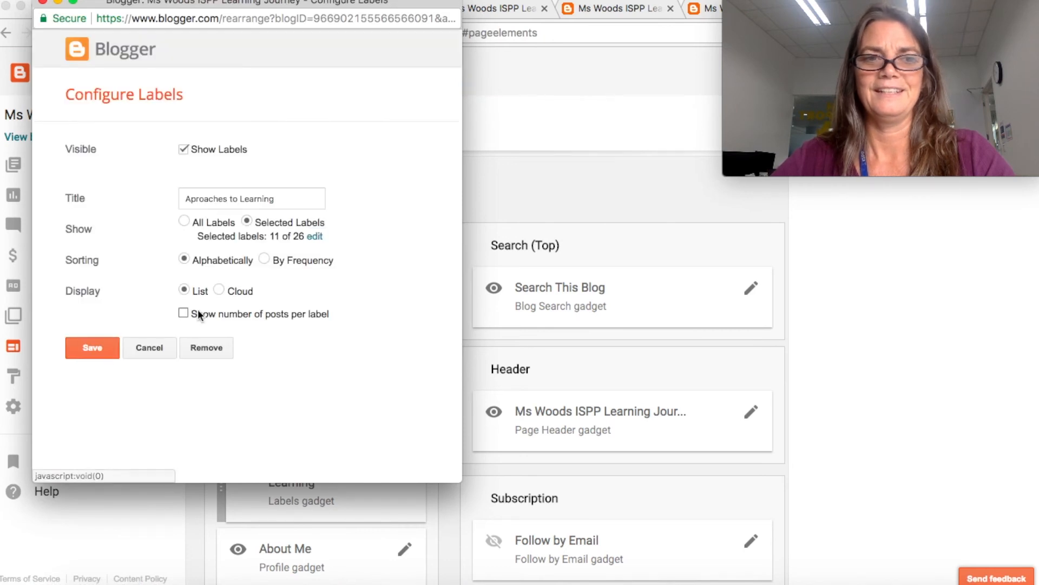
left_click(183, 313)
left_click(88, 344)
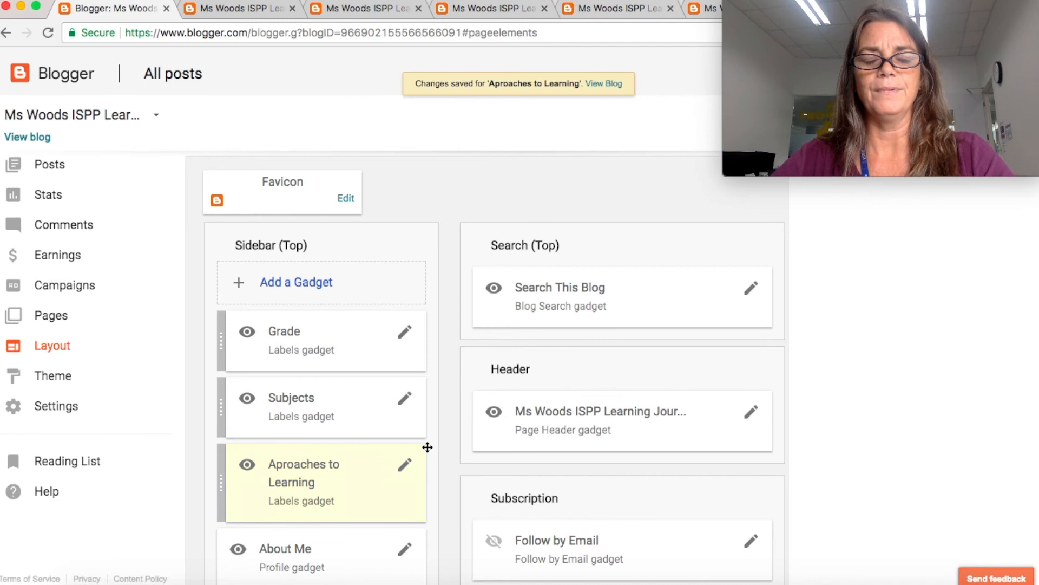
Reload the published blog and expand the sidebar's Grade labels to check their post counts.
left_click(227, 9)
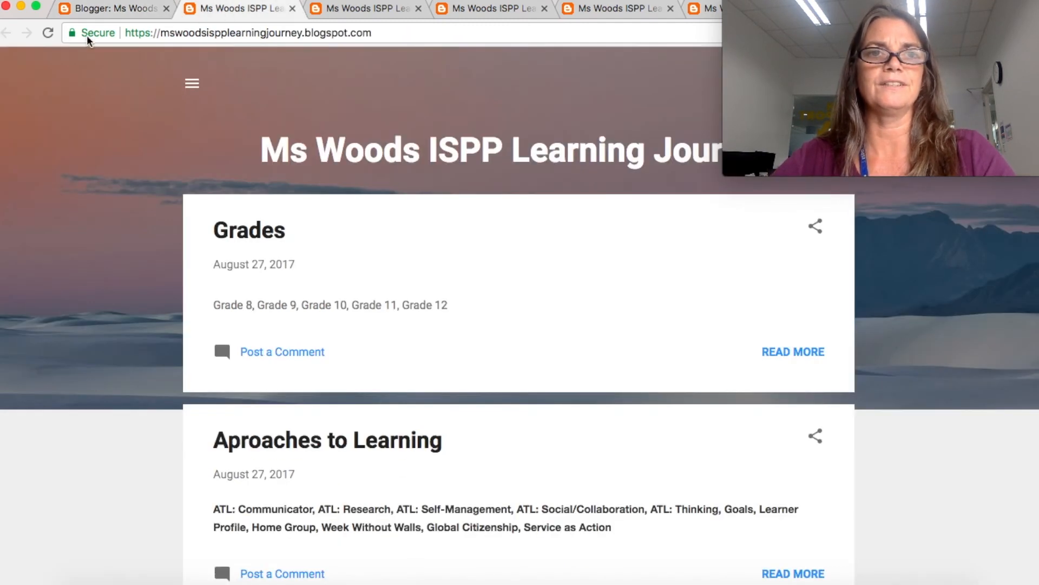
left_click(48, 32)
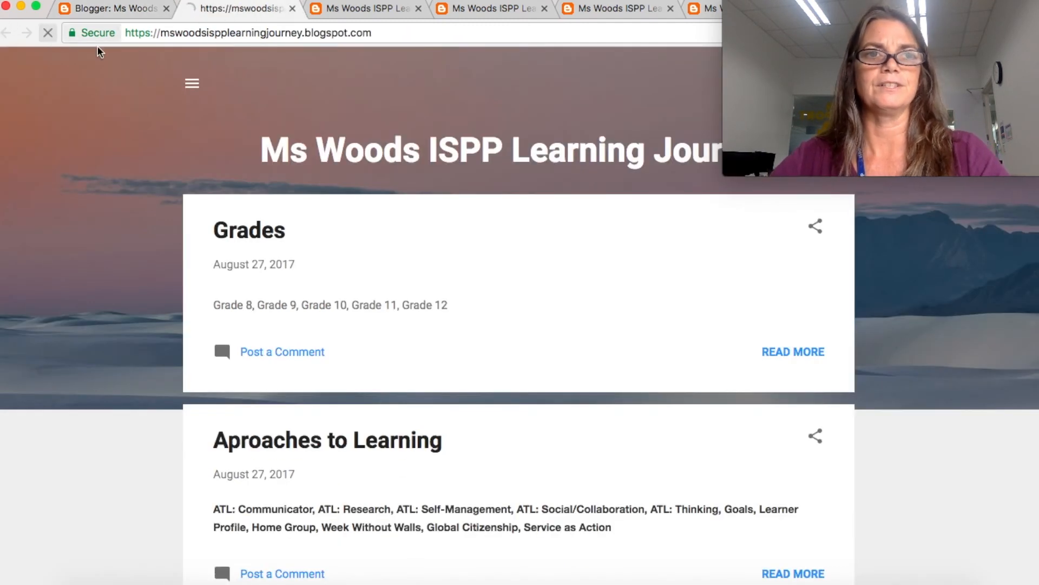
left_click(192, 85)
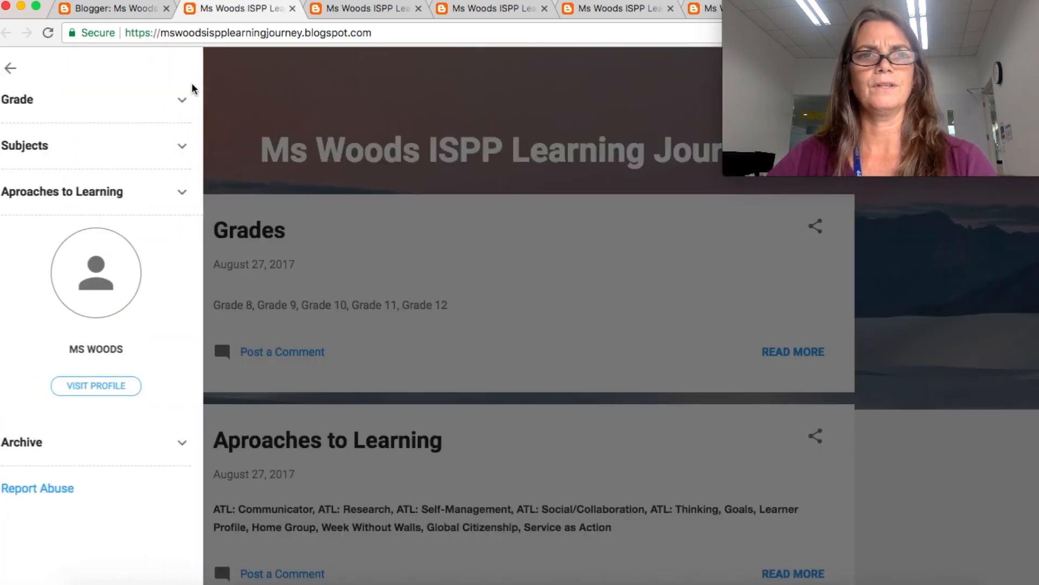
left_click(186, 99)
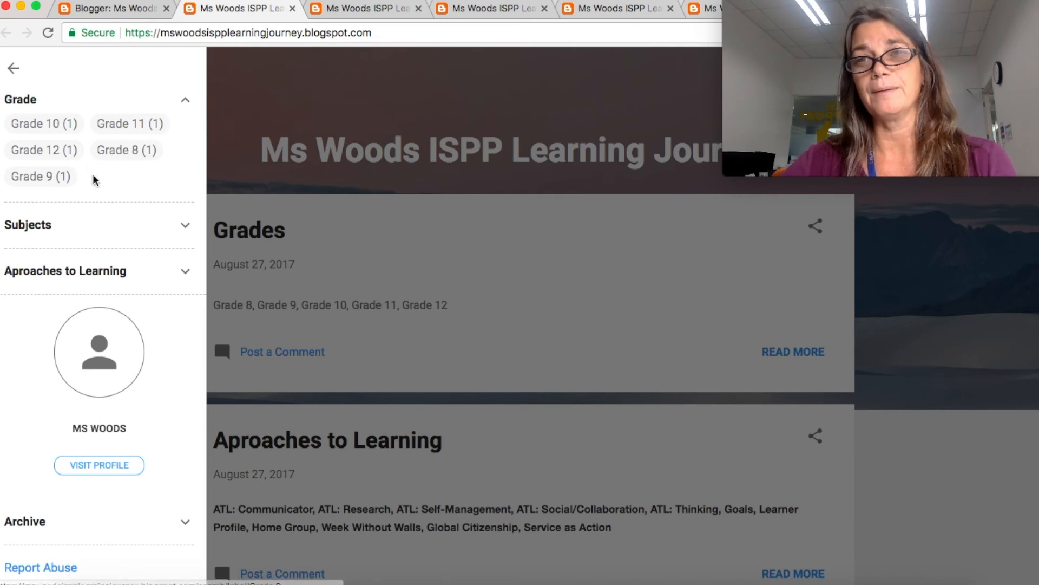
Expand the Subjects and Aproaches to Learning labels in the blog's sidebar and check their post counts.
left_click(185, 225)
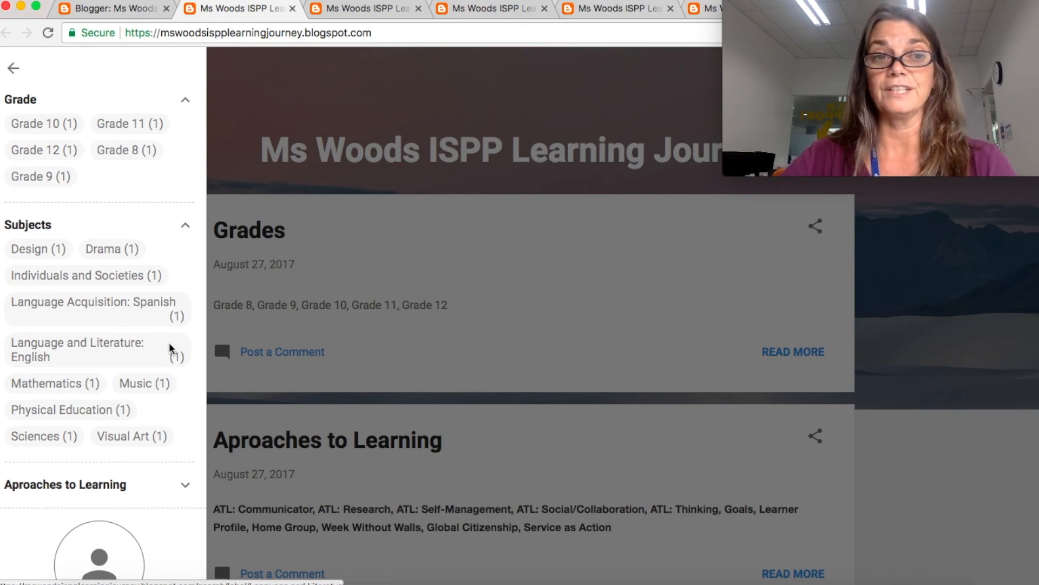
scroll(174, 356, "down", 2)
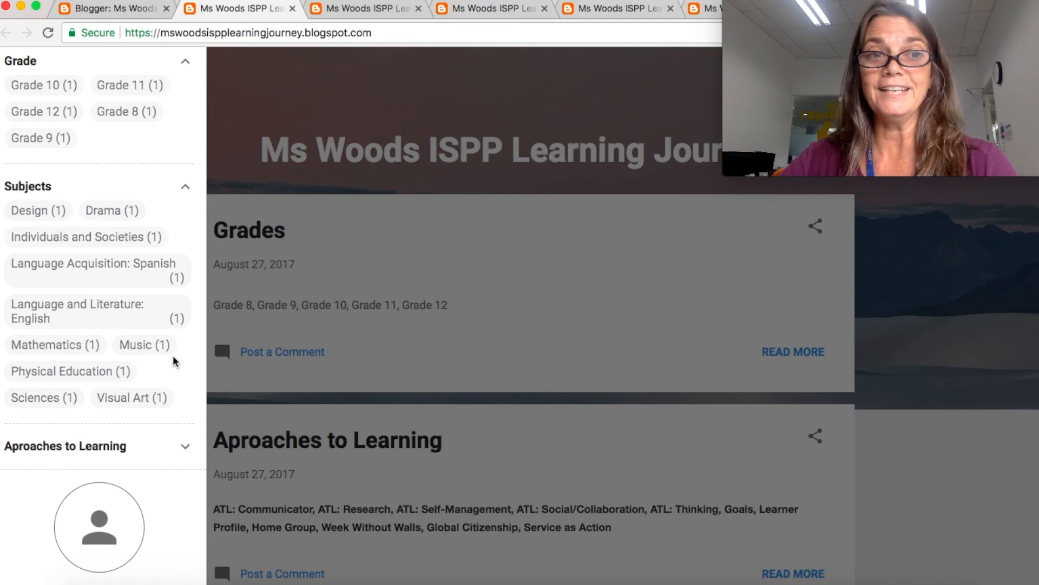
scroll(87, 333, "down", 5)
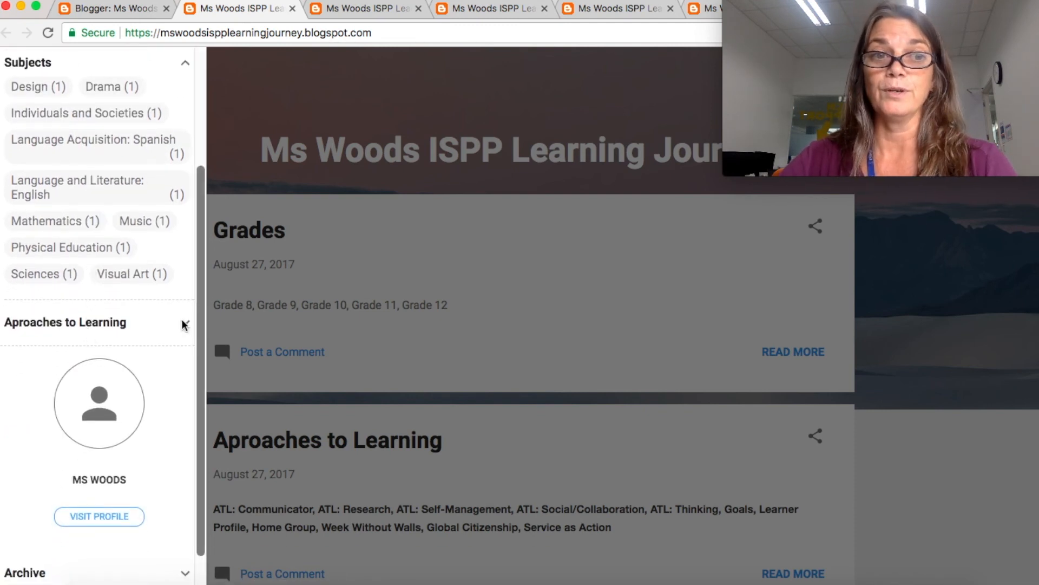
left_click(184, 324)
scroll(152, 420, "down", 3)
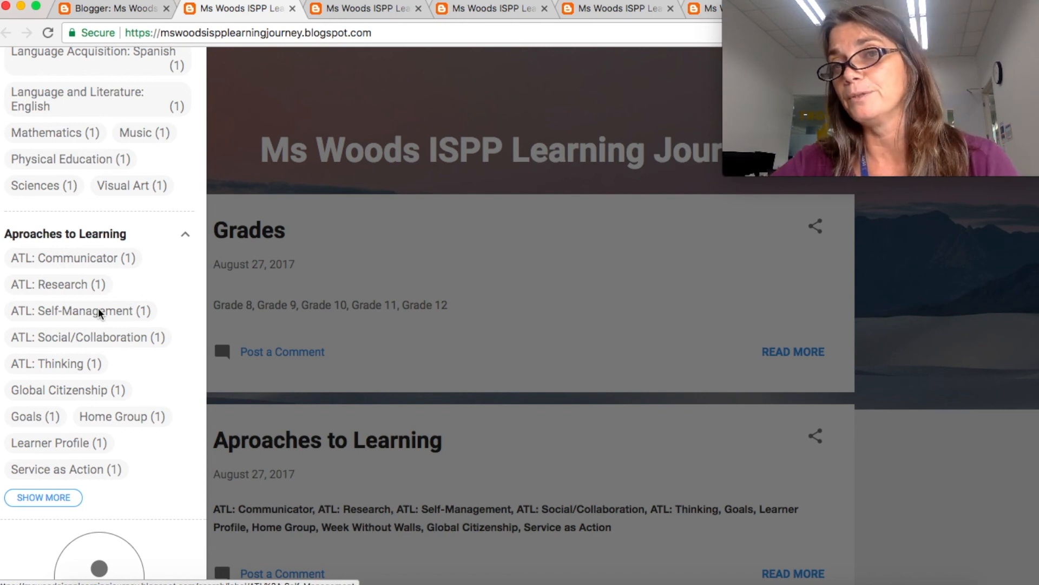
scroll(99, 309, "up", 5)
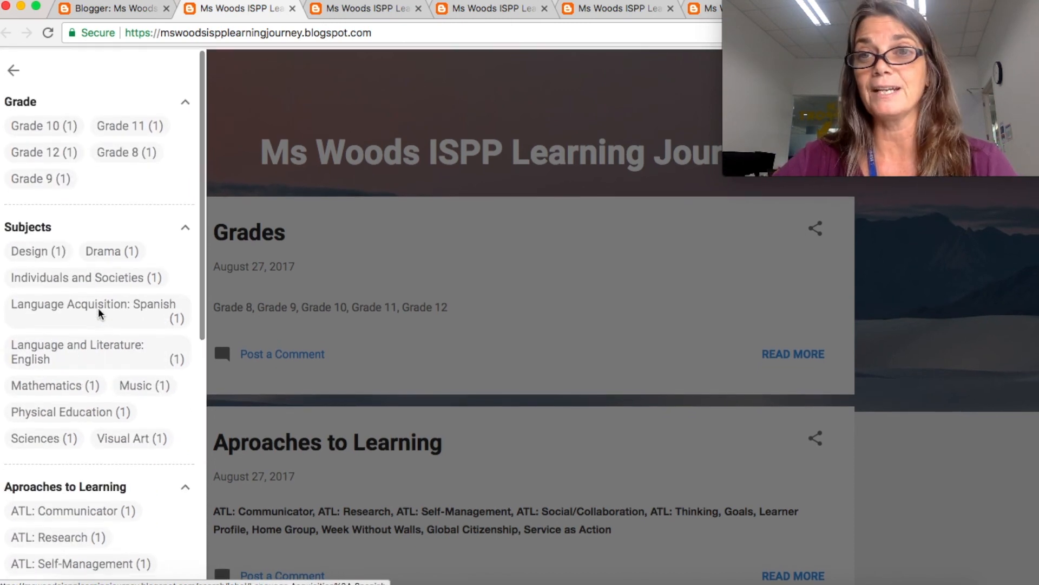